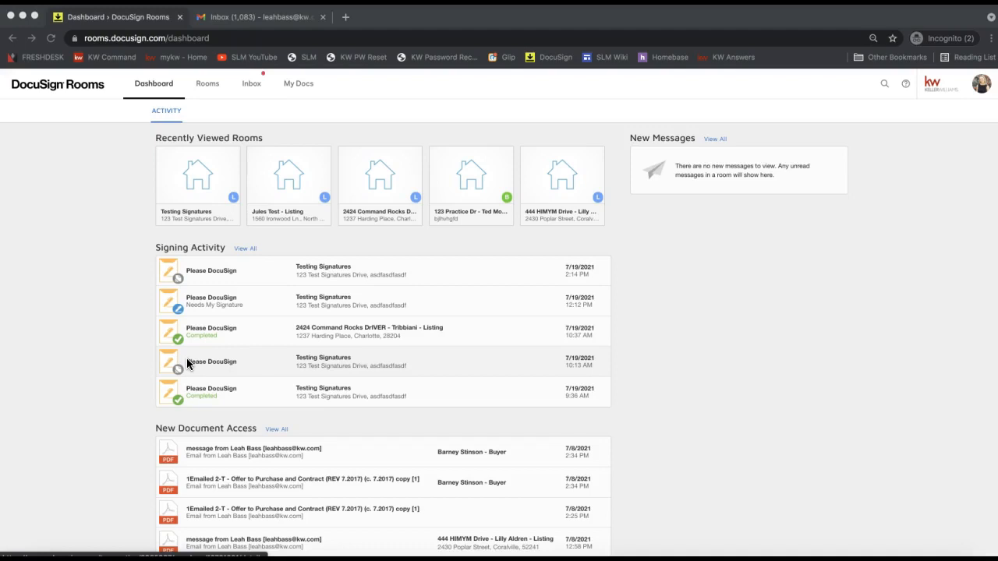
Step: Switch the account from DocuSign Rooms to eSignature
click(981, 91)
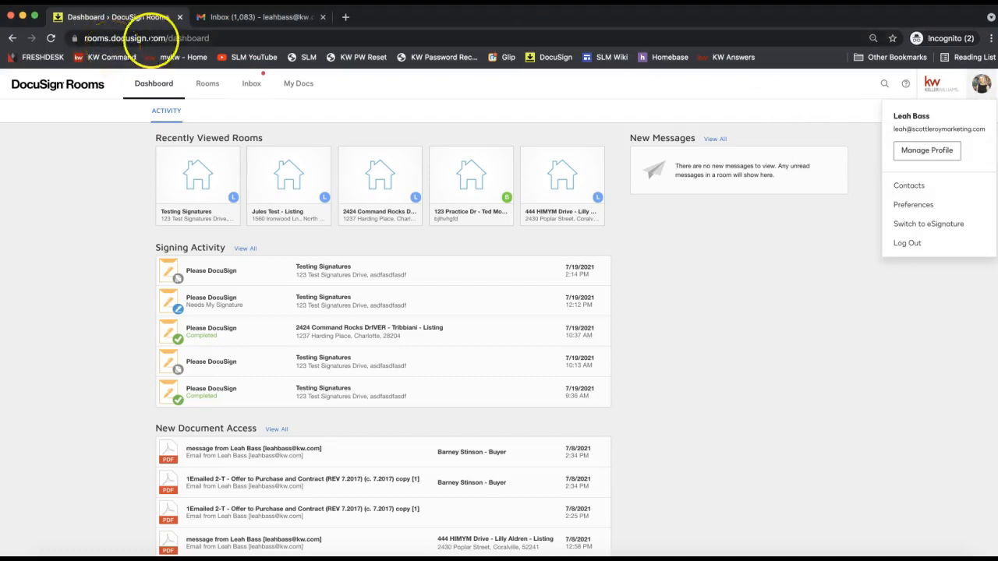
click(982, 93)
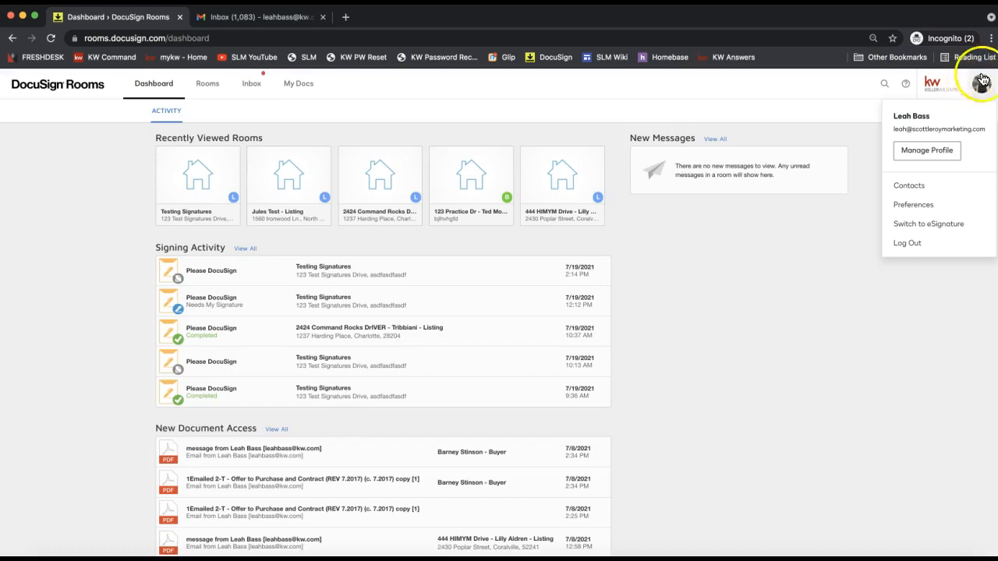
click(936, 226)
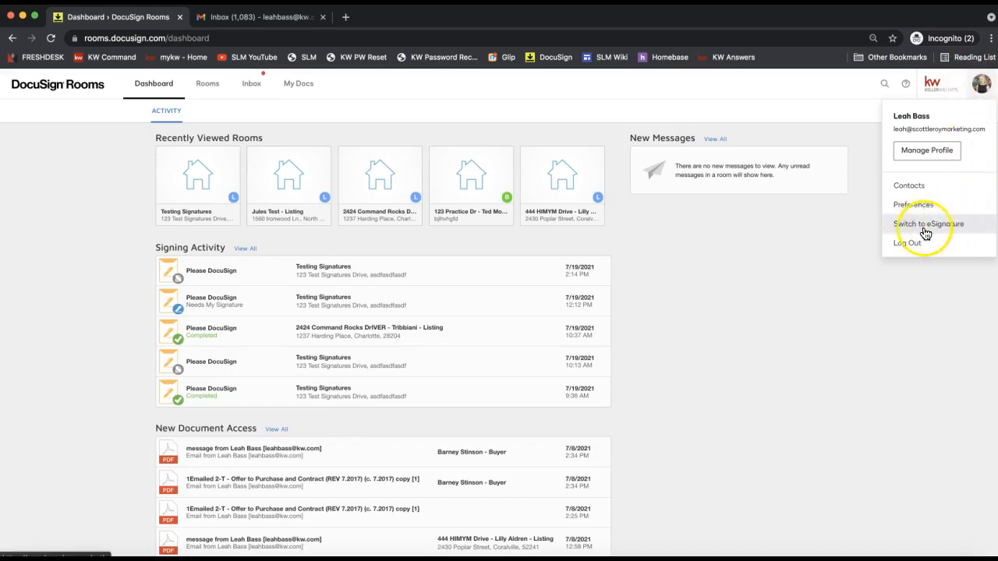
click(945, 230)
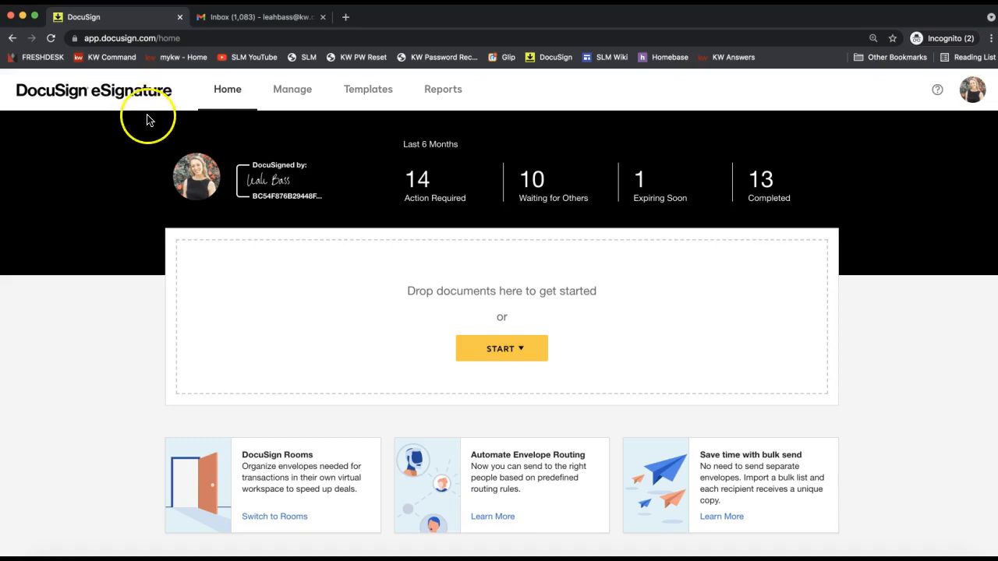
click(972, 92)
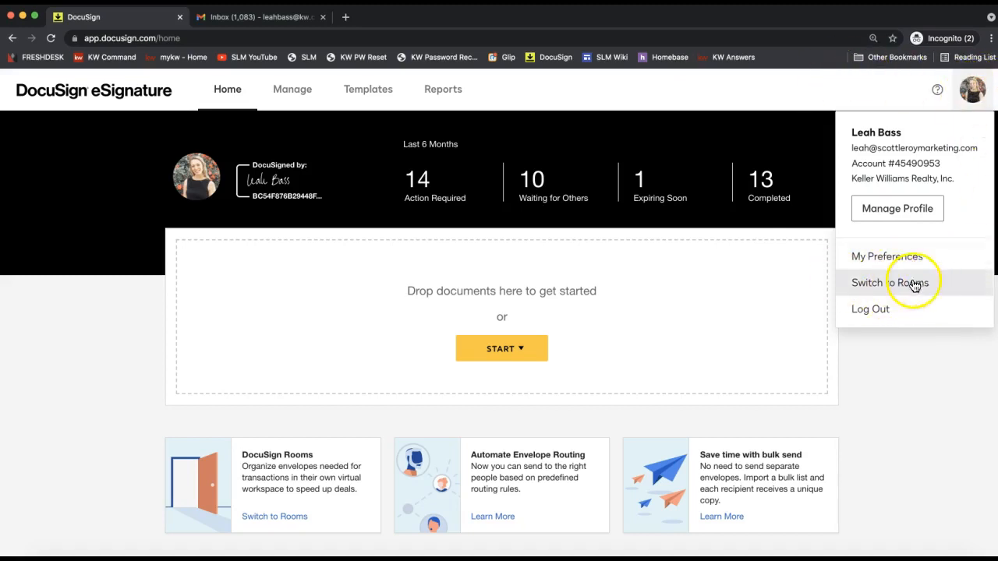
click(912, 407)
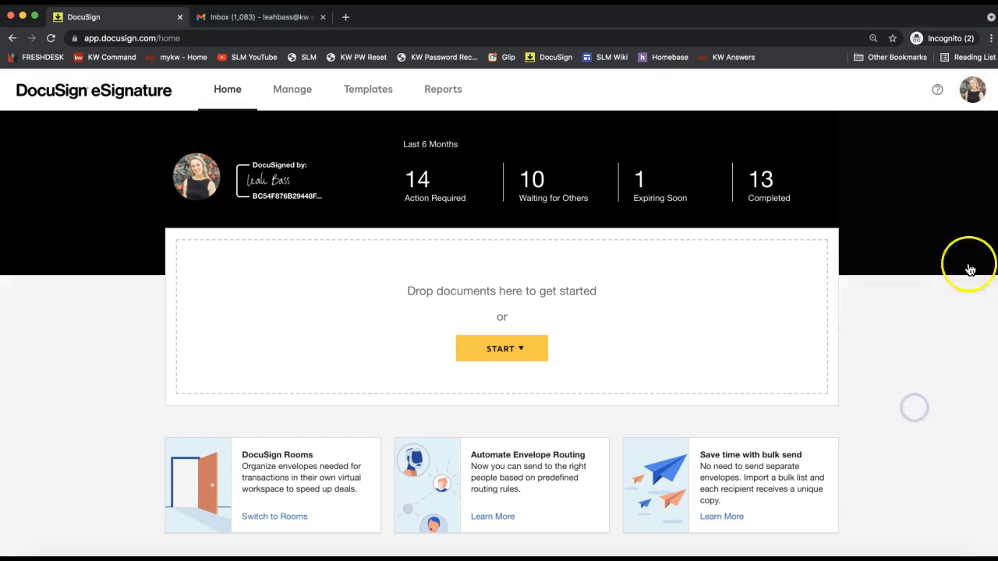
Step: Go to the eSignature templates and start creating a new template
click(366, 95)
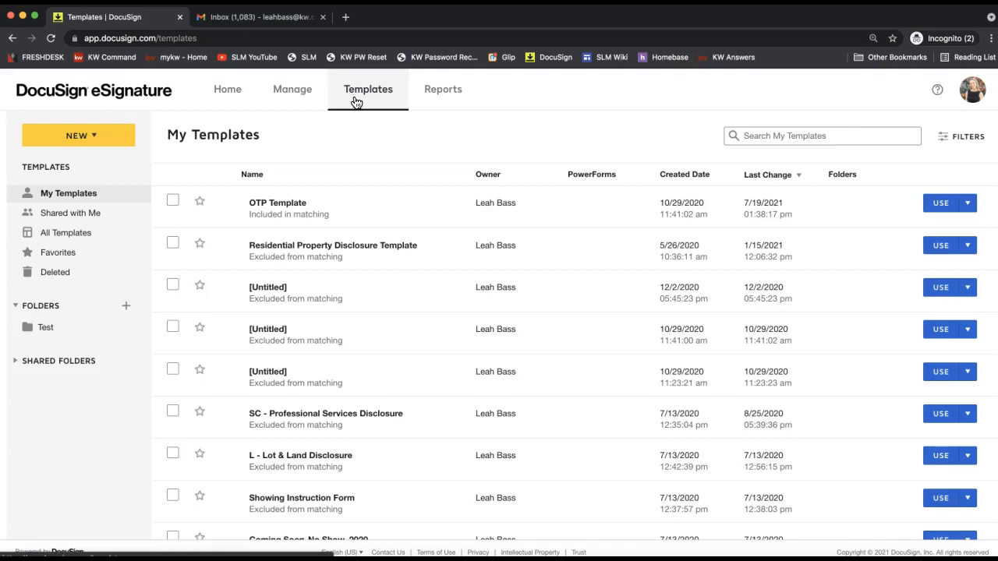
click(72, 137)
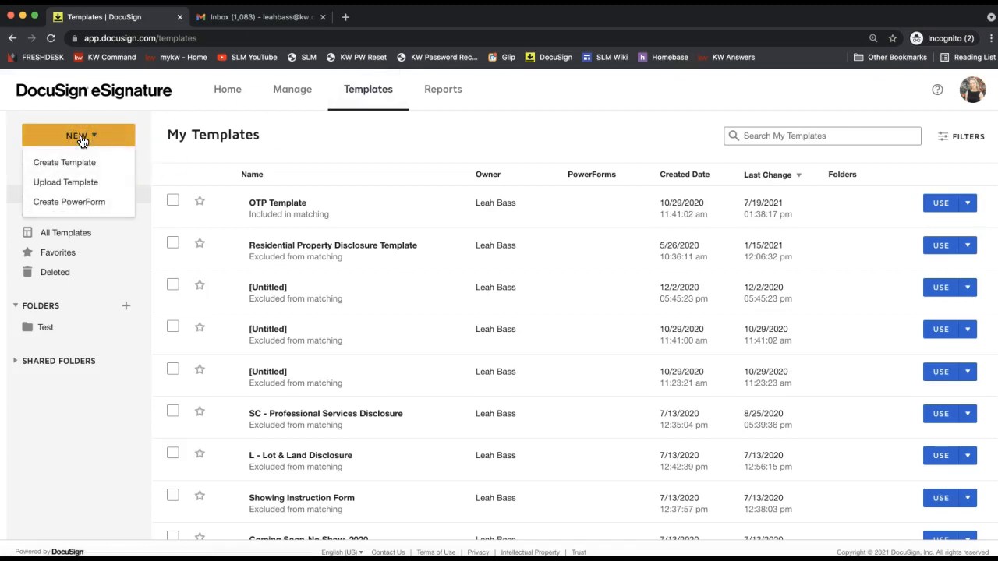
click(81, 162)
click(363, 97)
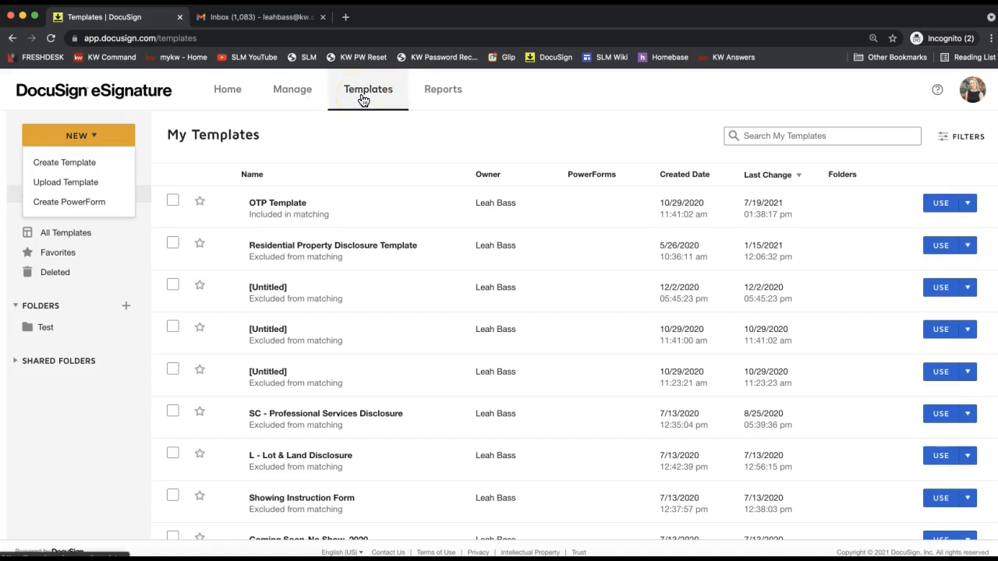
click(72, 138)
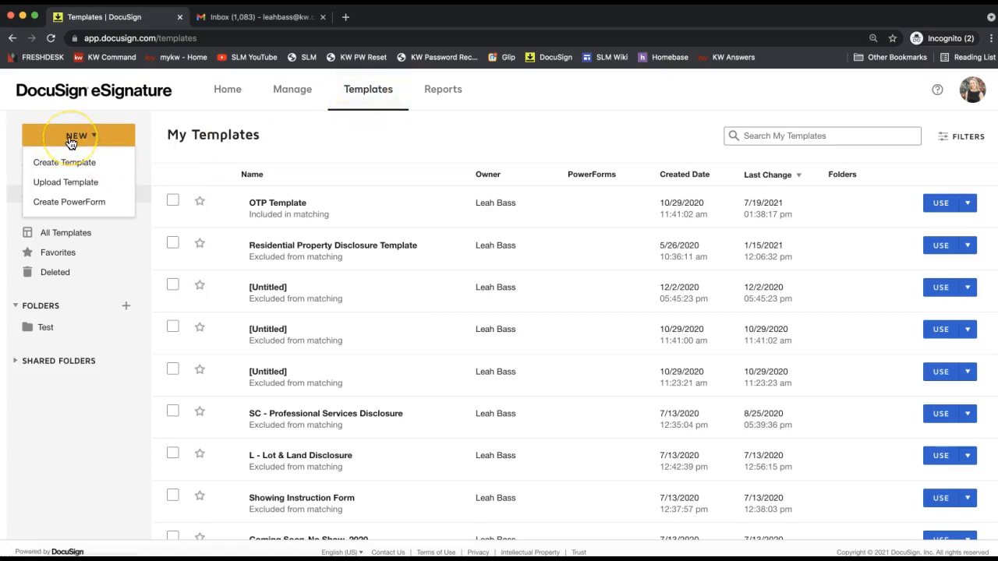
click(67, 163)
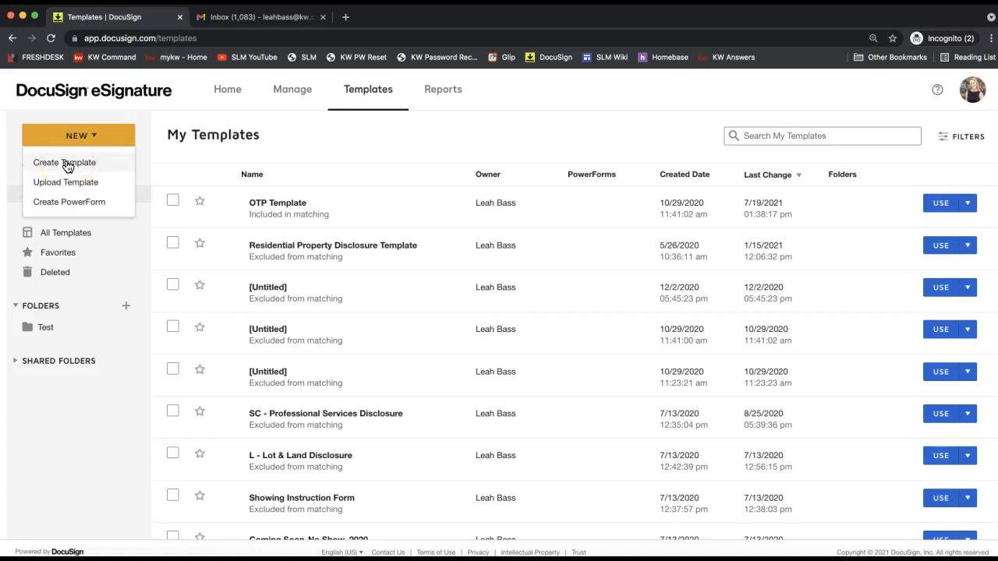
click(67, 165)
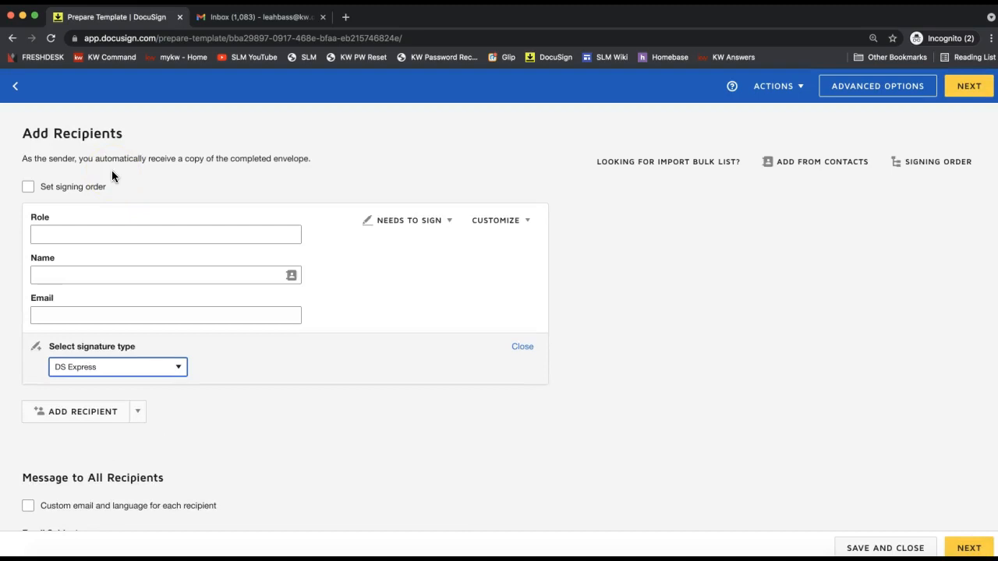
Step: Upload "2-T - Offer to Purchase and Contract (REV 7.2017) (c. 7.2017).pdf" from the Desktop as the template's document
scroll(112, 176, up, 5)
click(111, 176)
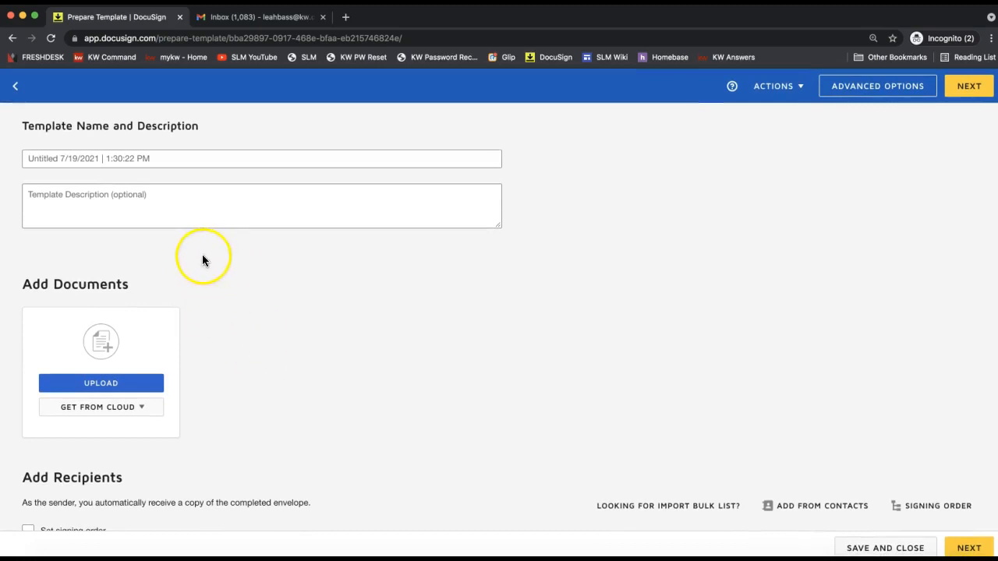
triple_click(66, 286)
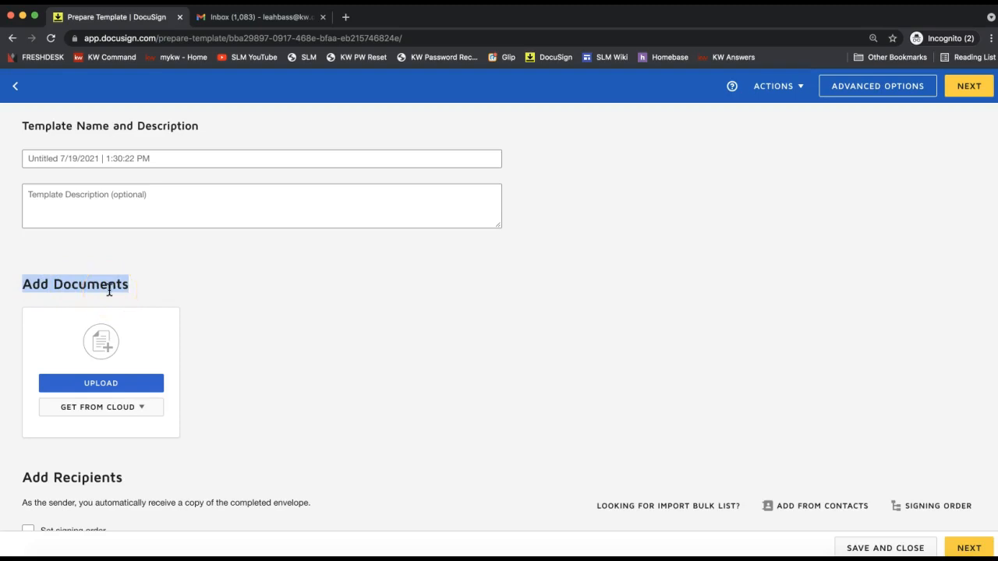
click(109, 387)
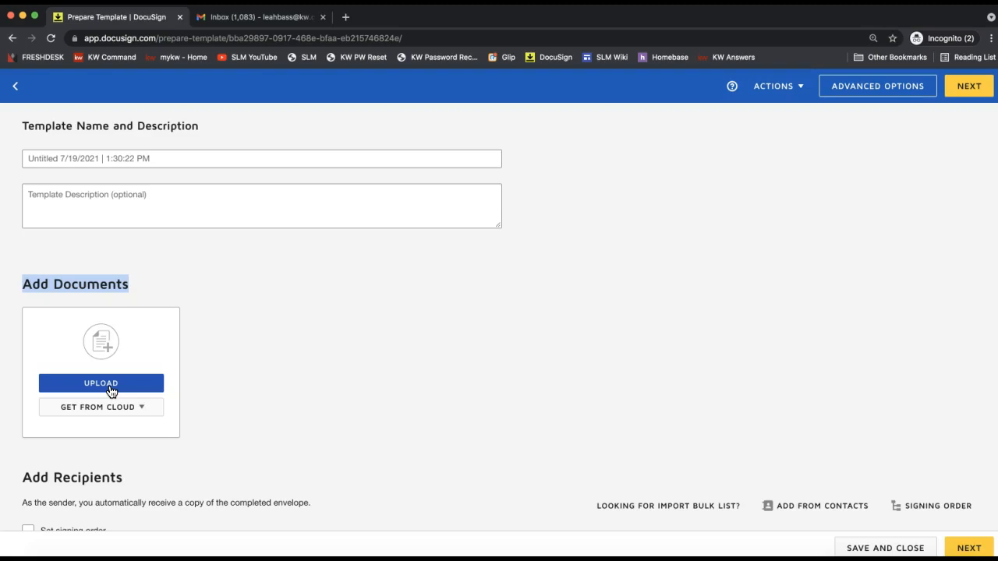
click(109, 390)
click(107, 390)
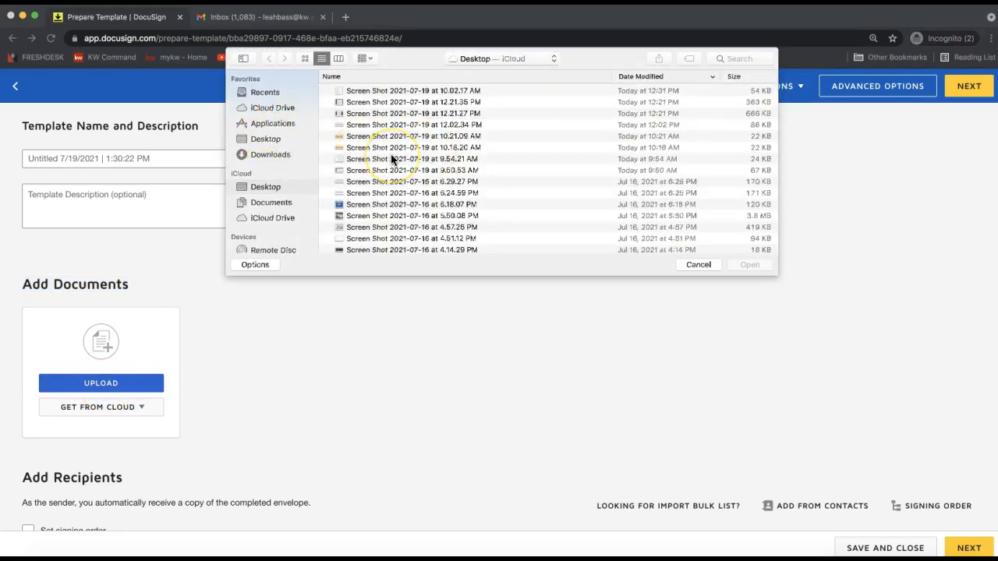
scroll(392, 159, down, 10)
click(259, 140)
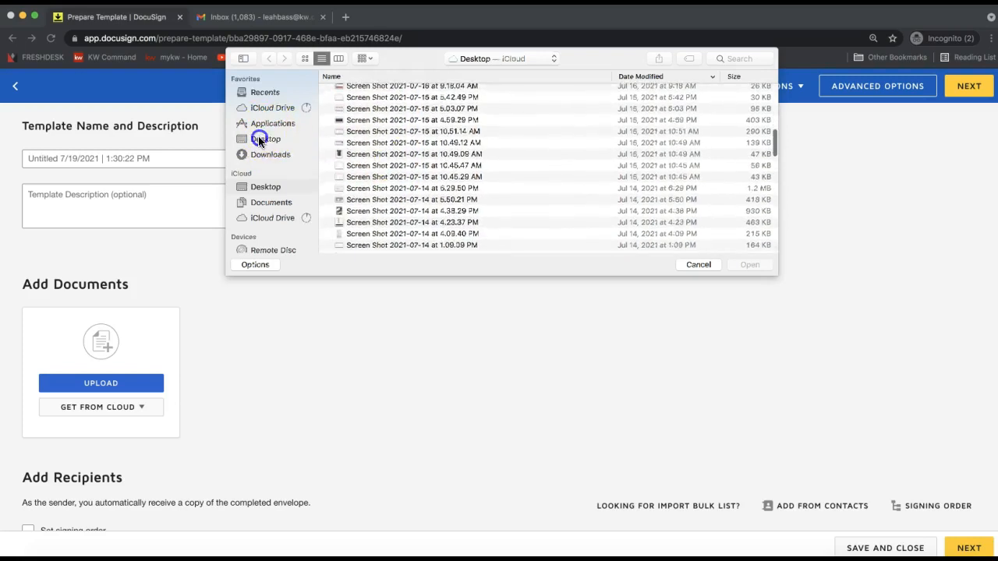
scroll(393, 156, down, 15)
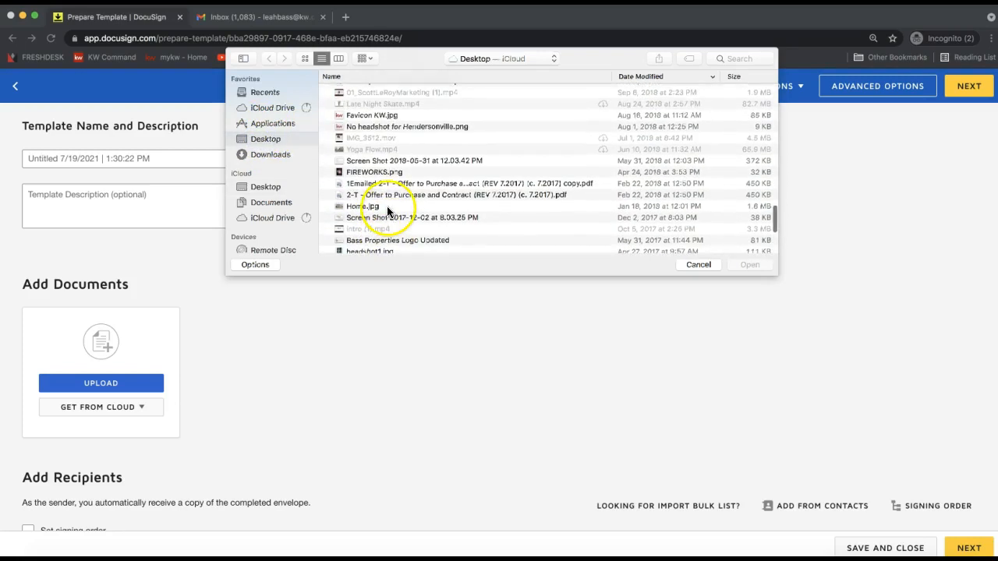
double_click(379, 195)
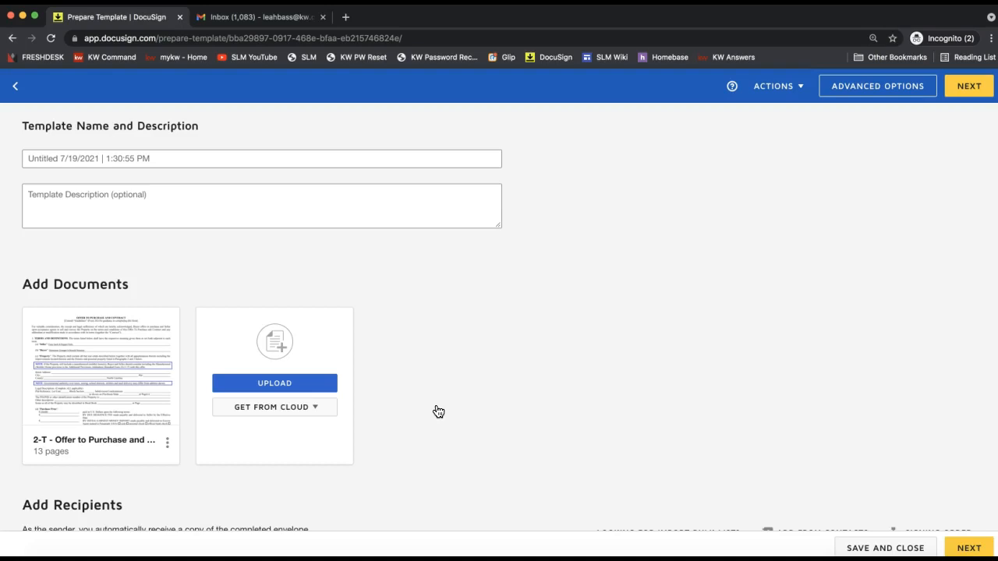
Step: Set the first recipient's role to "Seller One", leaving the name and email blank
scroll(436, 411, down, 2)
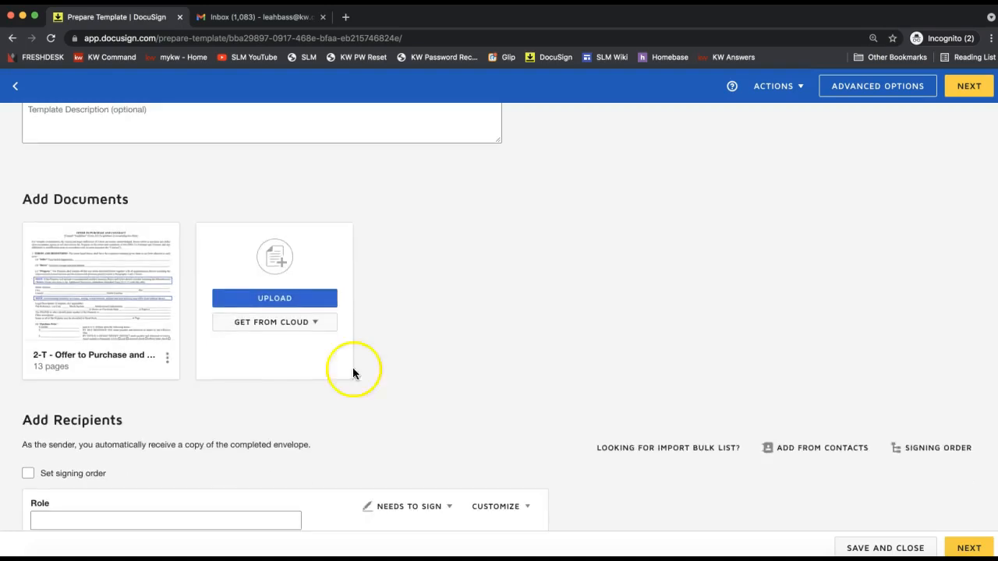
mouse_move(107, 294)
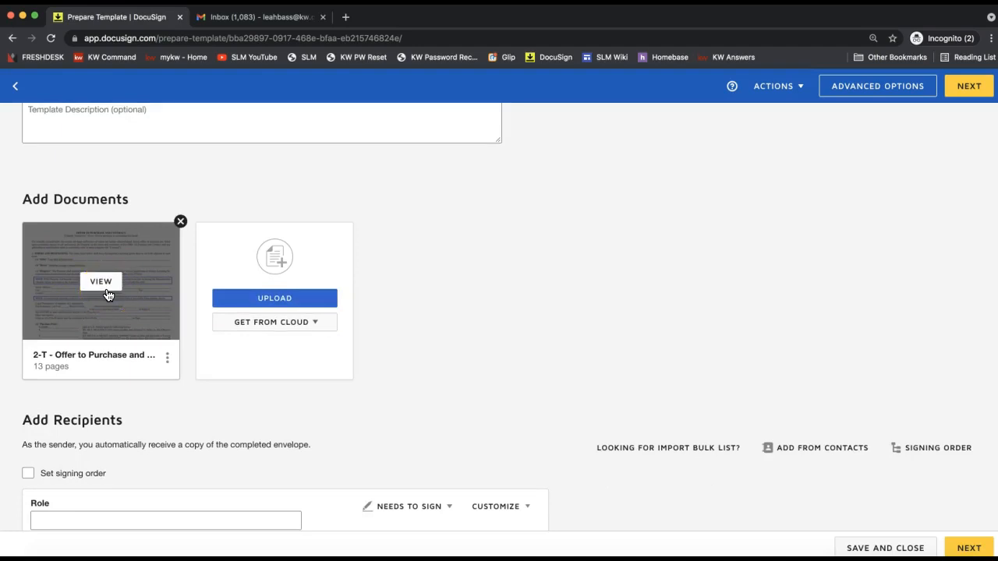
scroll(107, 294, down, 3)
triple_click(64, 270)
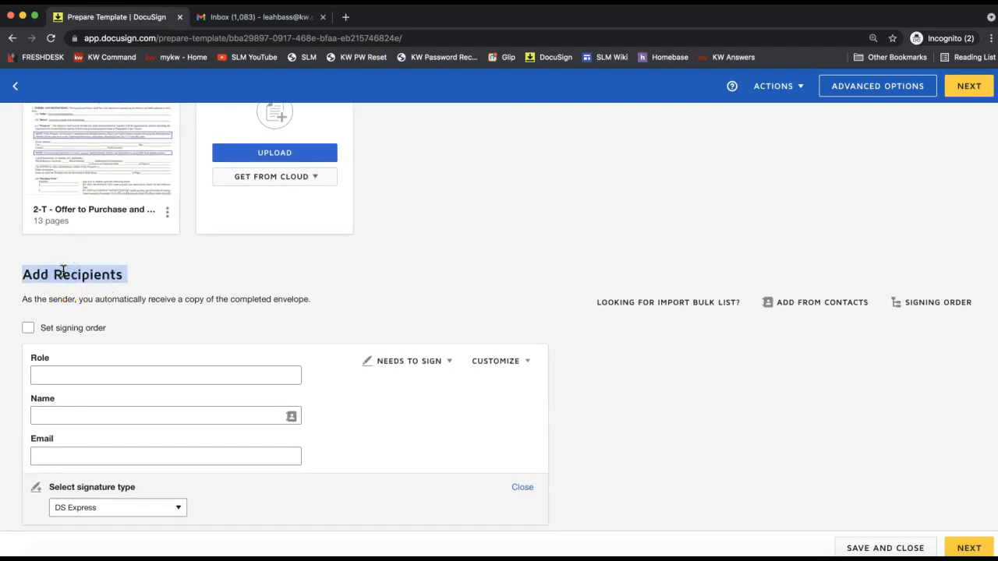
scroll(63, 270, down, 3)
click(60, 196)
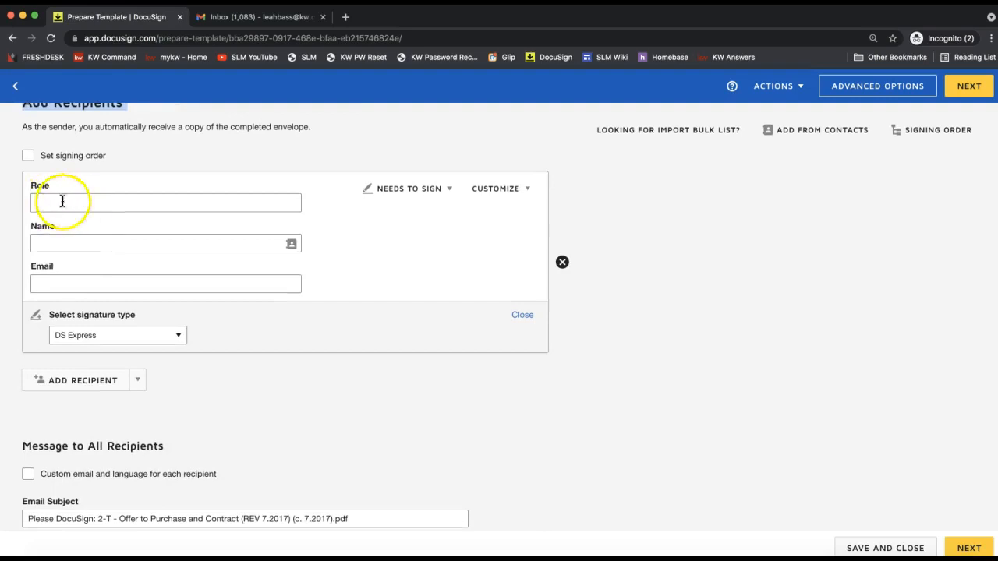
click(80, 205)
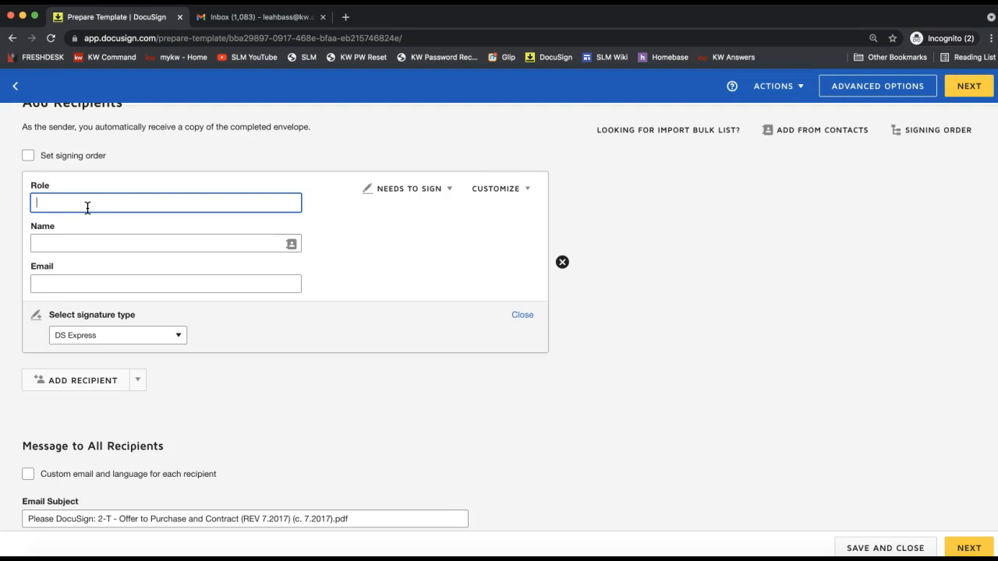
text(Seller One)
click(80, 258)
triple_click(42, 208)
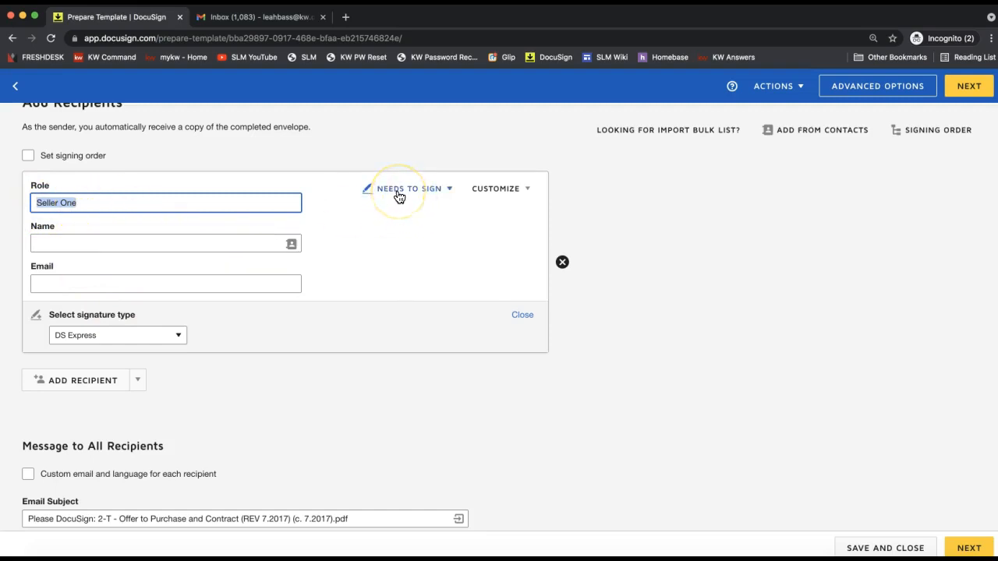
click(76, 241)
click(38, 288)
click(274, 414)
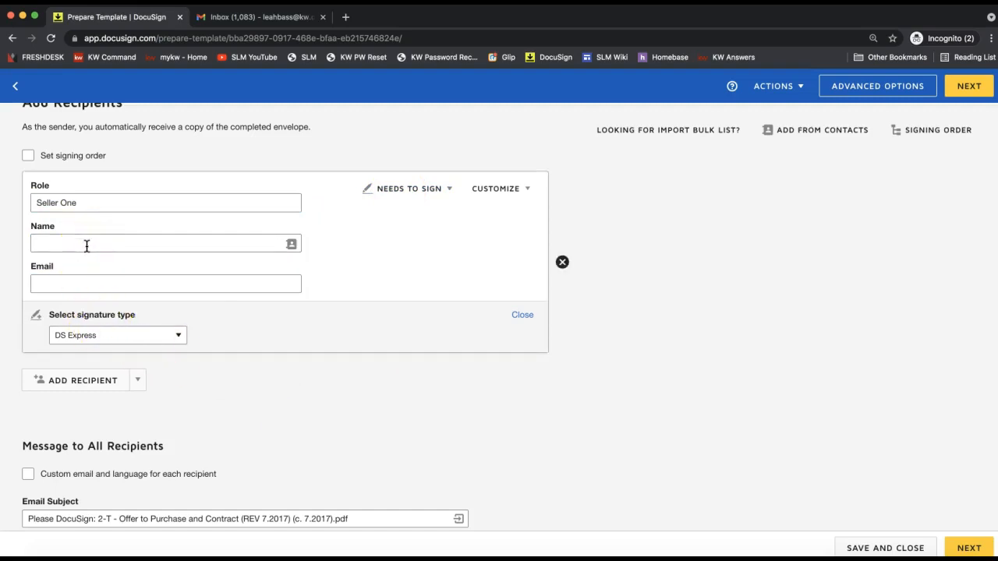
Step: Add a second recipient with the role "Seller Two"
click(65, 378)
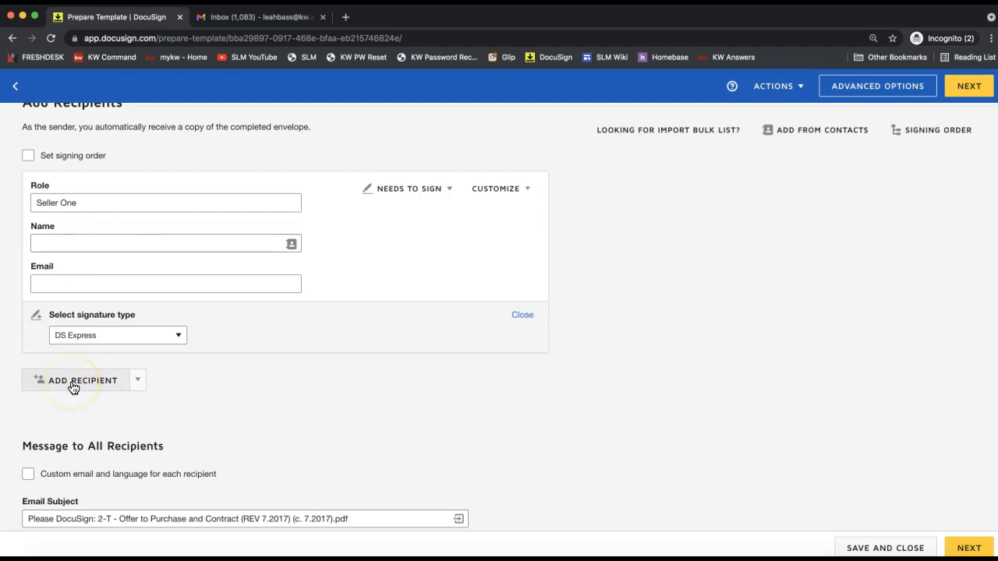
click(72, 384)
scroll(72, 347, down, 3)
scroll(80, 302, up, 2)
click(68, 365)
text(Seller Two)
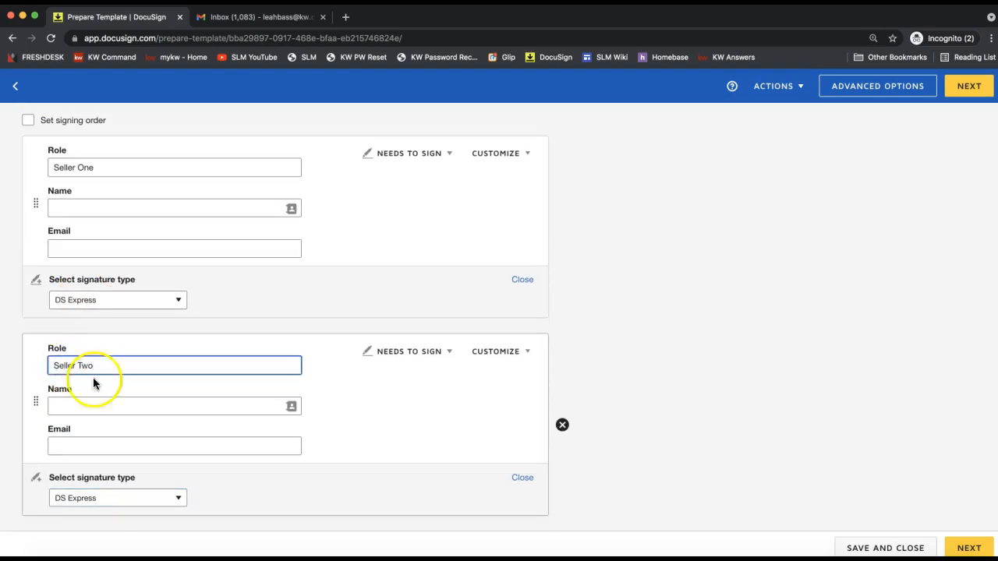
triple_click(91, 371)
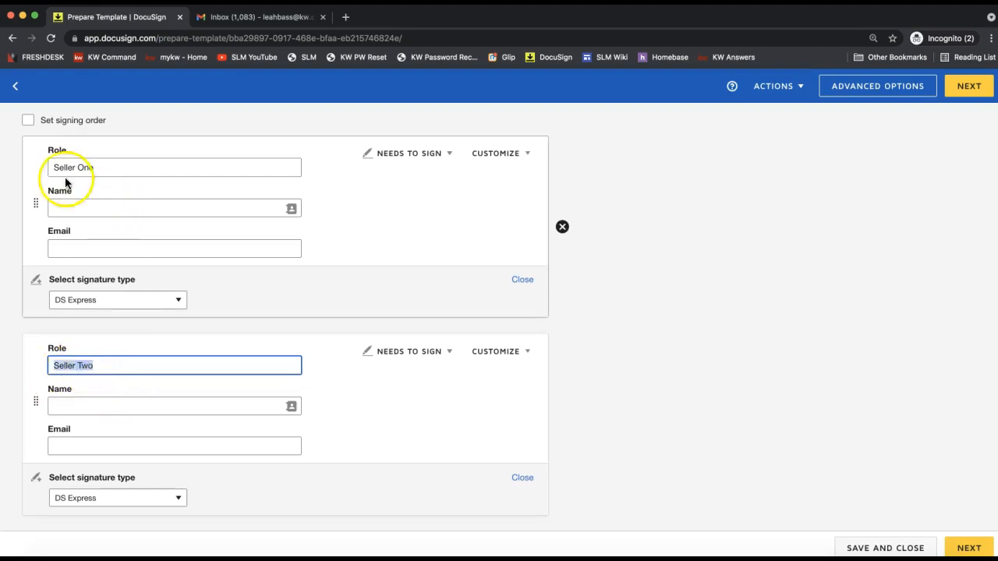
scroll(60, 381, down, 2)
scroll(60, 378, down, 2)
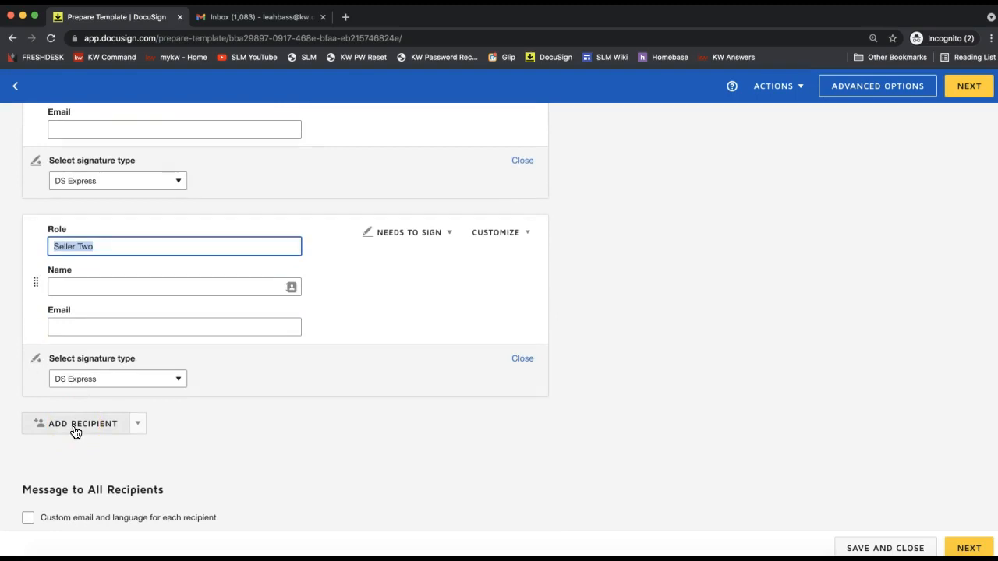
click(135, 421)
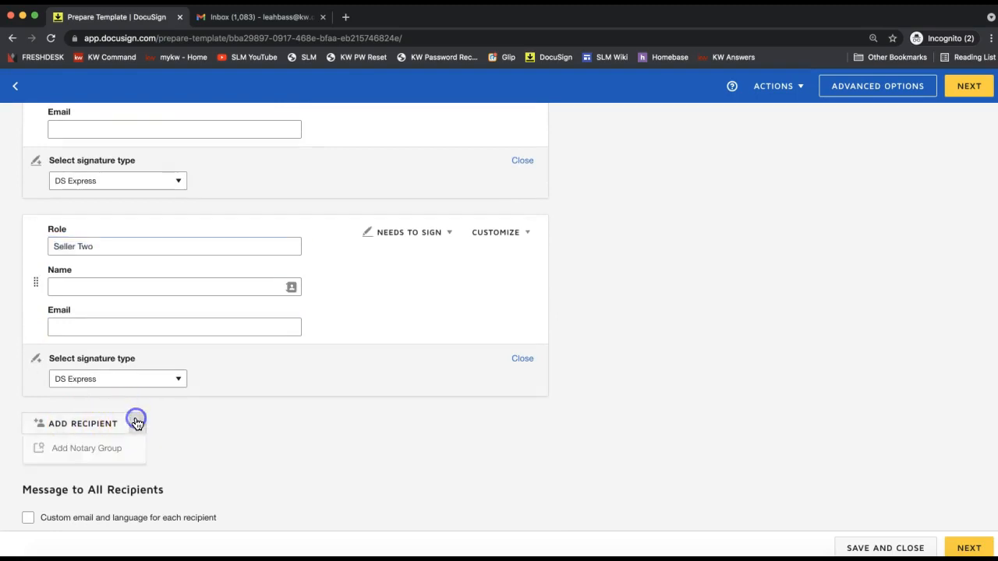
click(115, 423)
scroll(332, 459, down, 3)
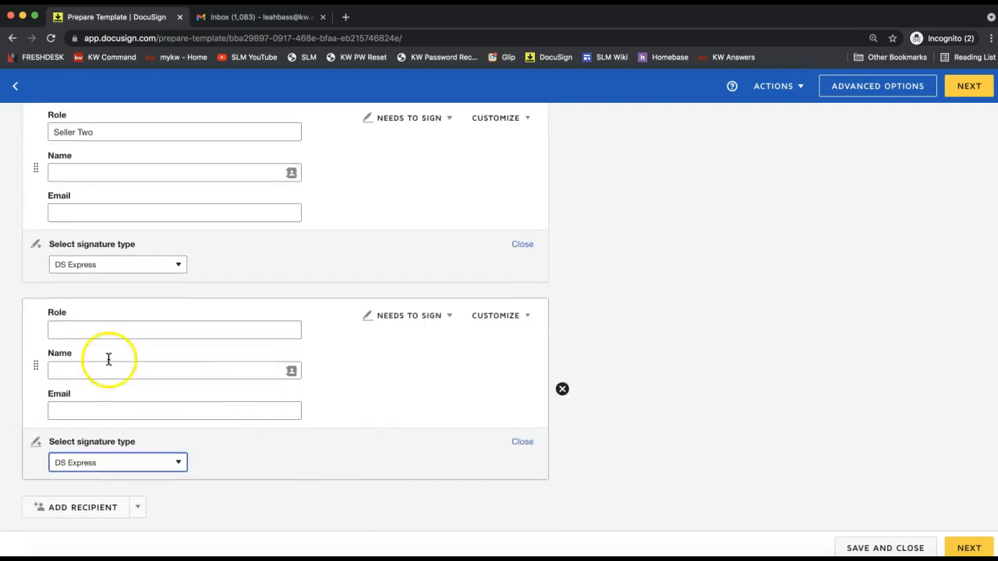
click(562, 388)
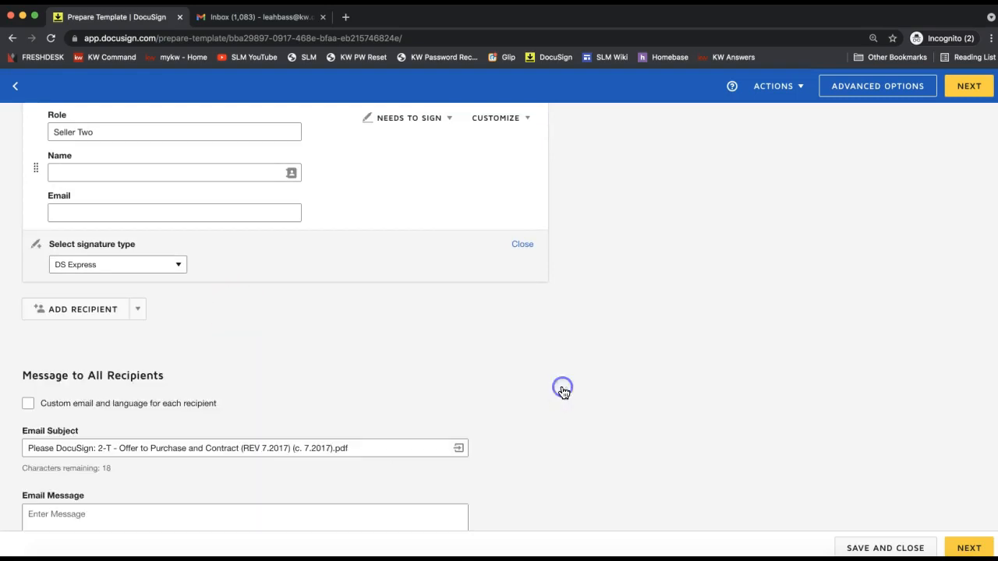
scroll(233, 304, up, 5)
click(58, 408)
double_click(58, 408)
triple_click(57, 408)
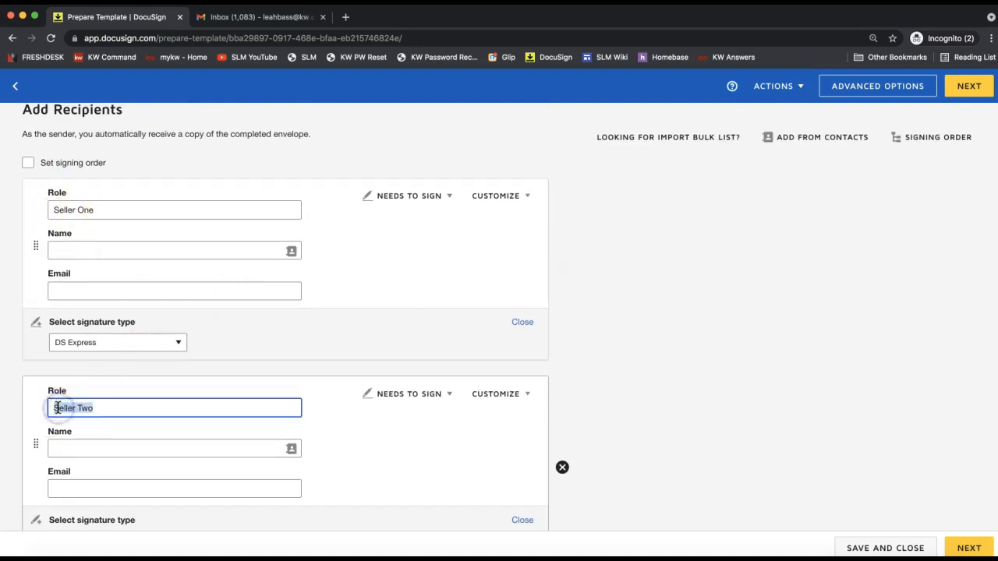
click(127, 208)
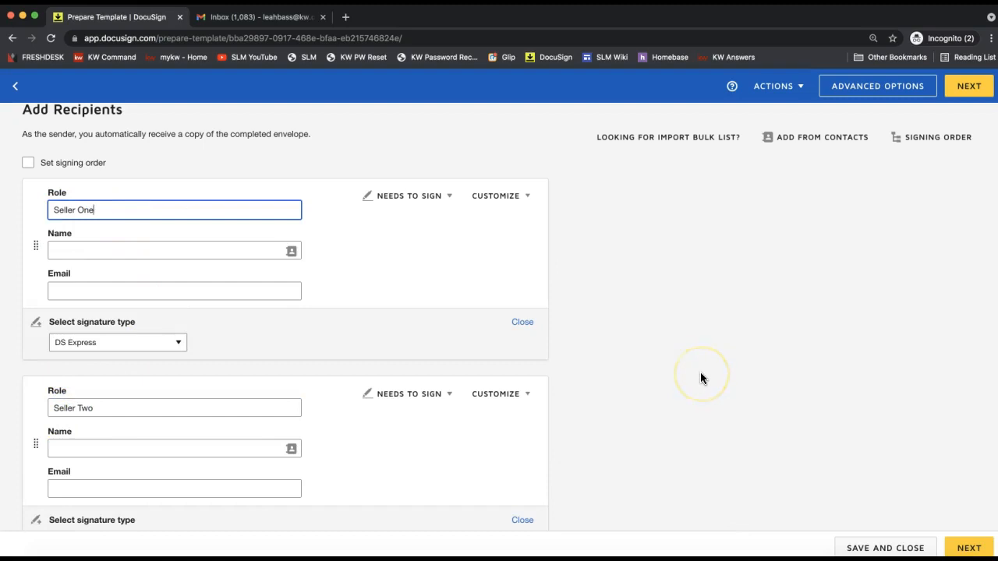
Step: Leave the email subject and blank email message as they are and proceed to adding fields to the document
scroll(700, 372, down, 8)
click(142, 452)
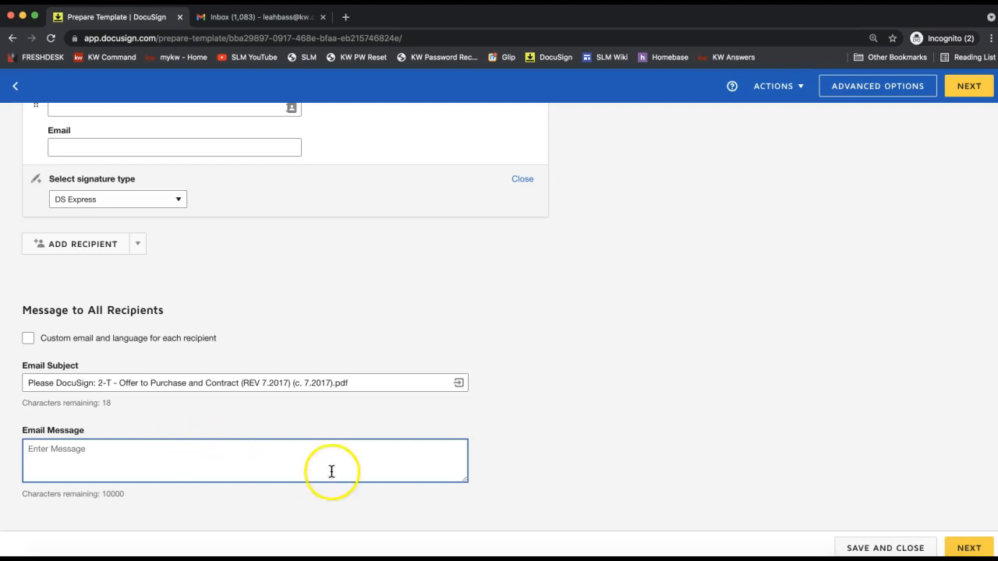
scroll(734, 328, up, 1)
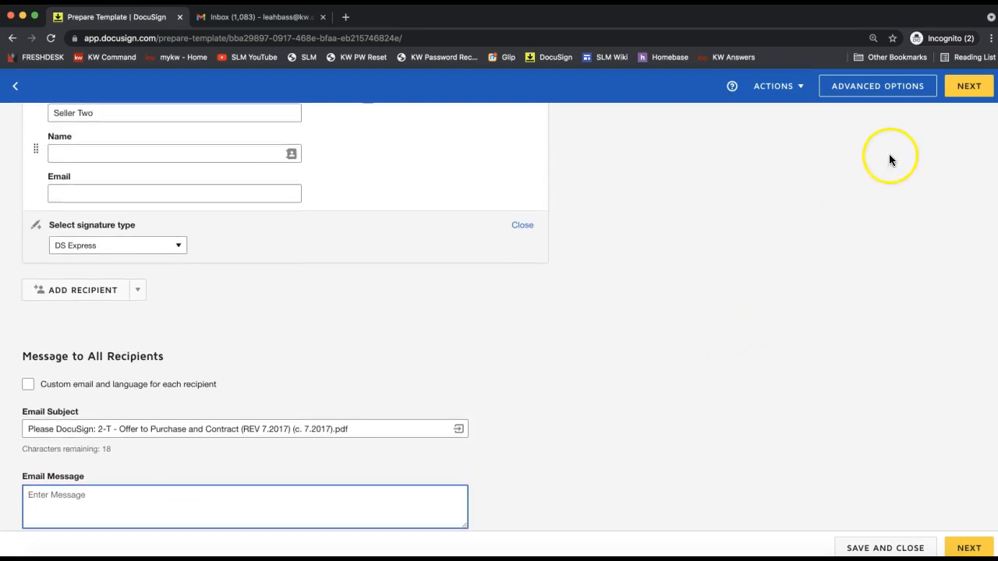
click(971, 92)
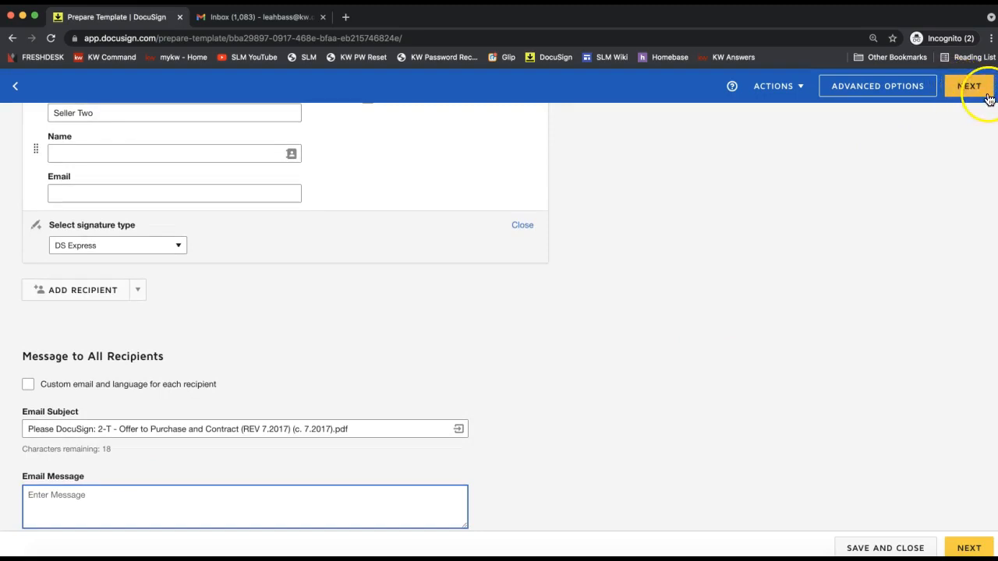
click(984, 93)
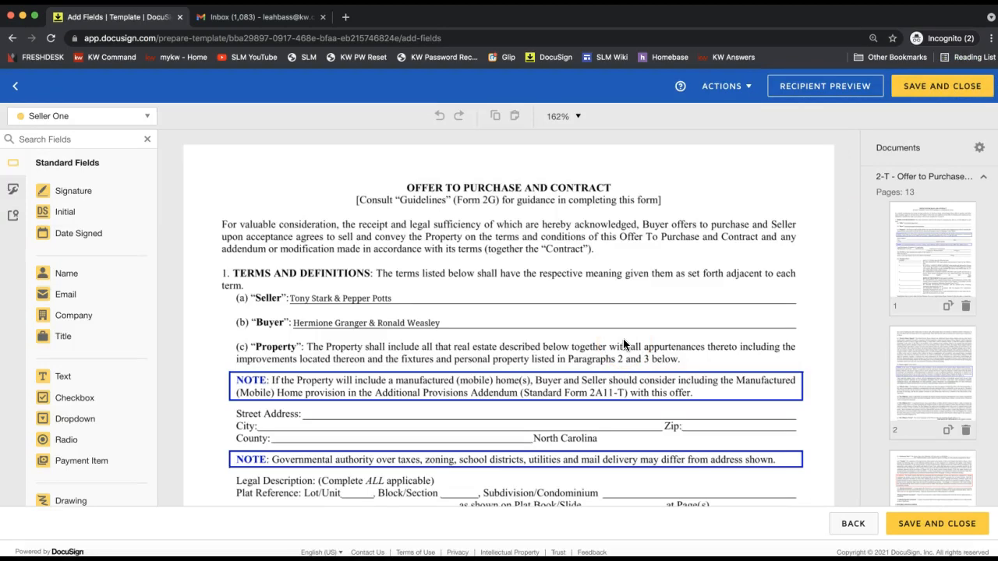
Step: Look over the contract's first page down to its initials boxes and check the recipient choices for assigning fields
scroll(379, 351, down, 3)
scroll(380, 349, down, 6)
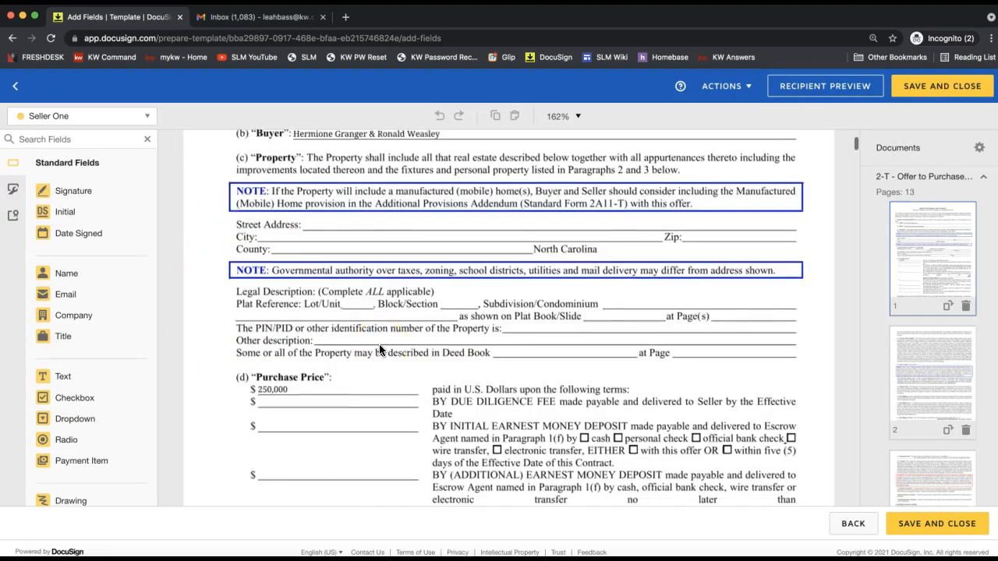
scroll(379, 349, down, 2)
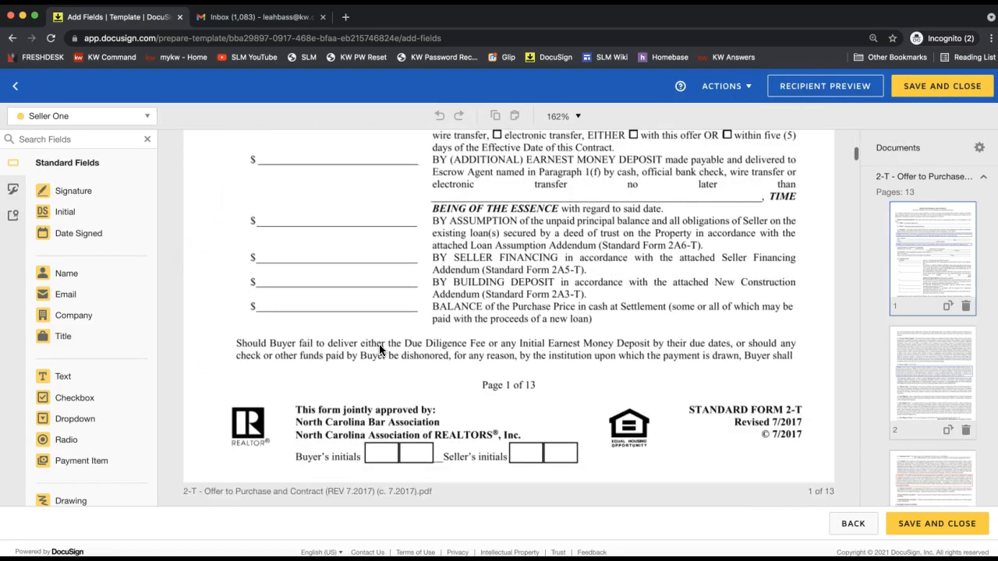
scroll(379, 343, up, 10)
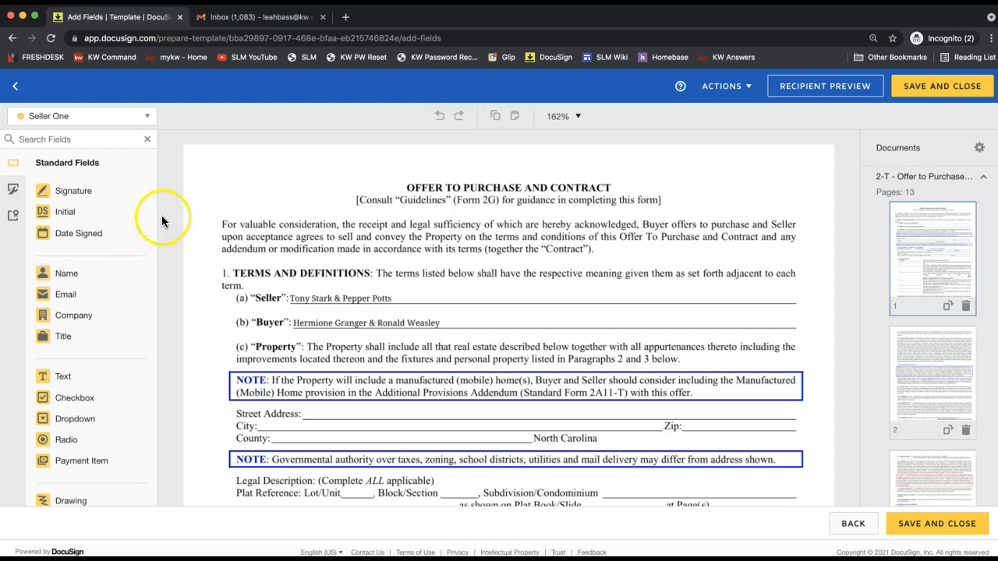
click(61, 118)
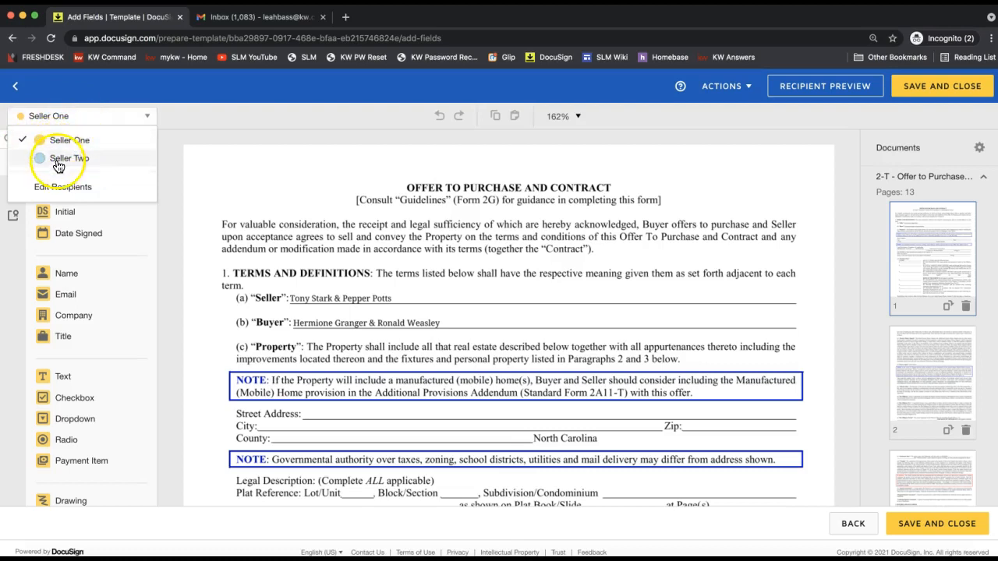
click(53, 158)
click(49, 117)
click(58, 144)
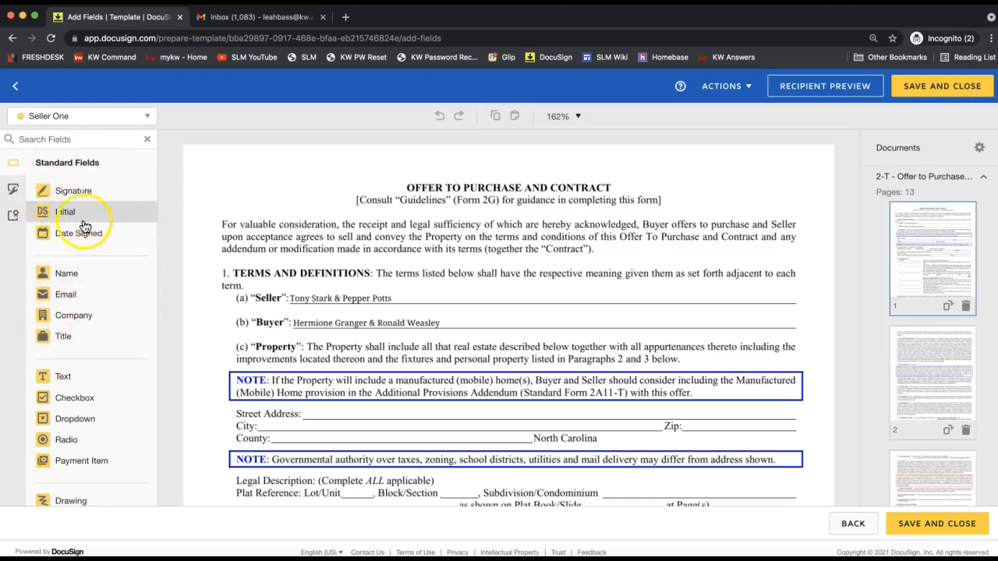
Step: Place an Initial field for Seller One on the first Seller's initials box at the foot of page 1
scroll(368, 246, down, 2)
scroll(369, 246, down, 5)
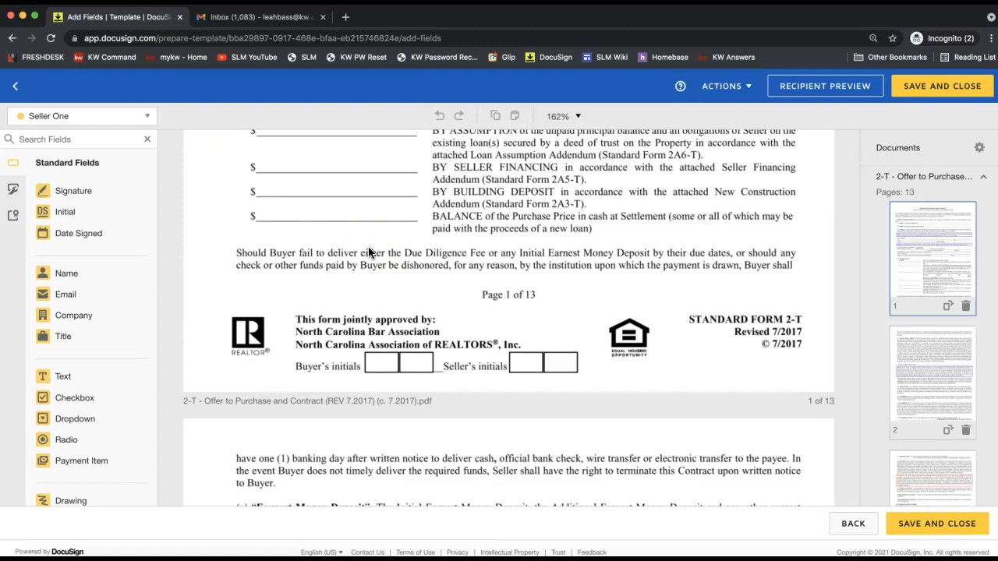
scroll(368, 246, up, 1)
click(112, 212)
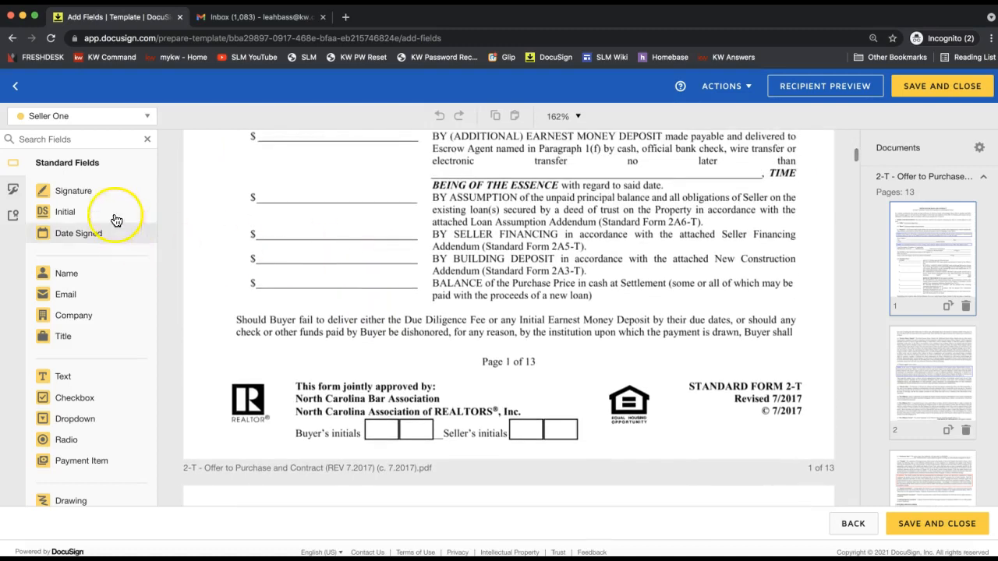
drag(86, 212, 31, 191)
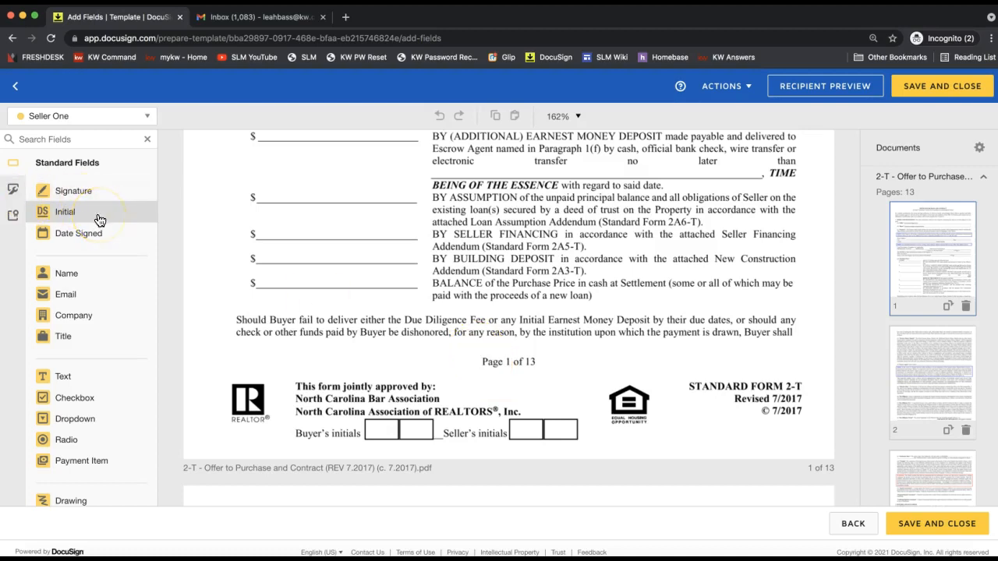
drag(100, 221, 507, 411)
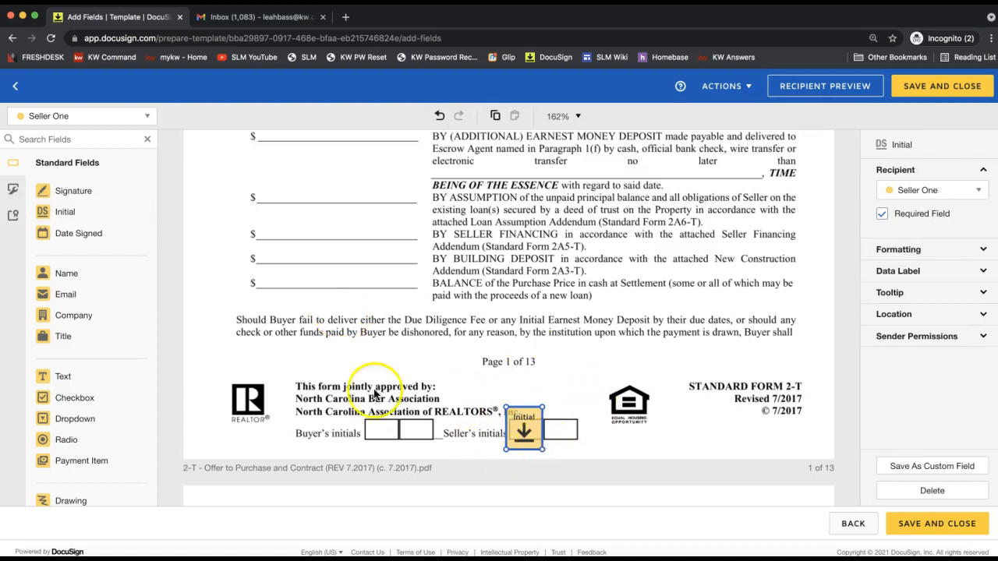
Step: Place an Initial field for Seller Two on the second Seller's initials box at the foot of page 1
click(74, 120)
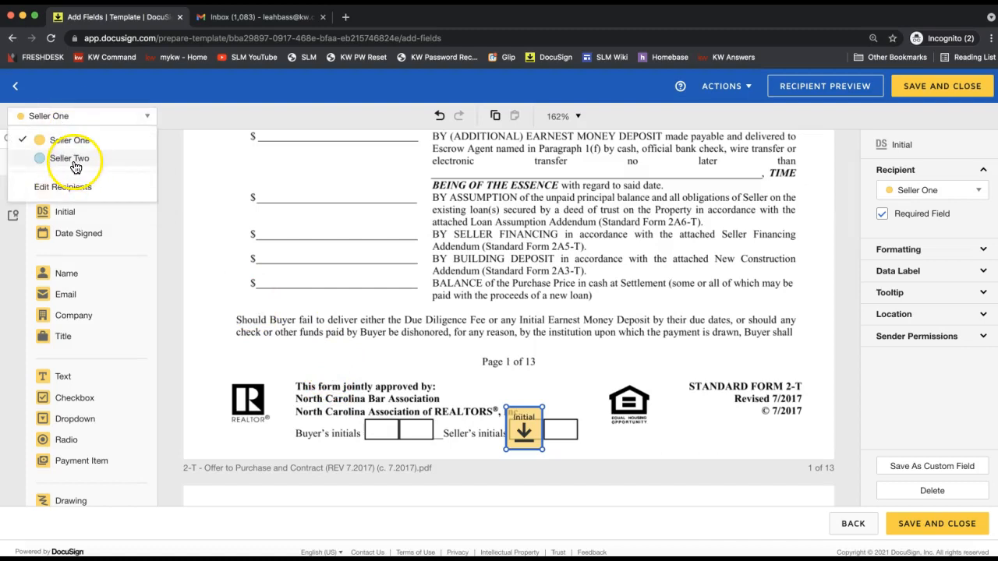
click(55, 159)
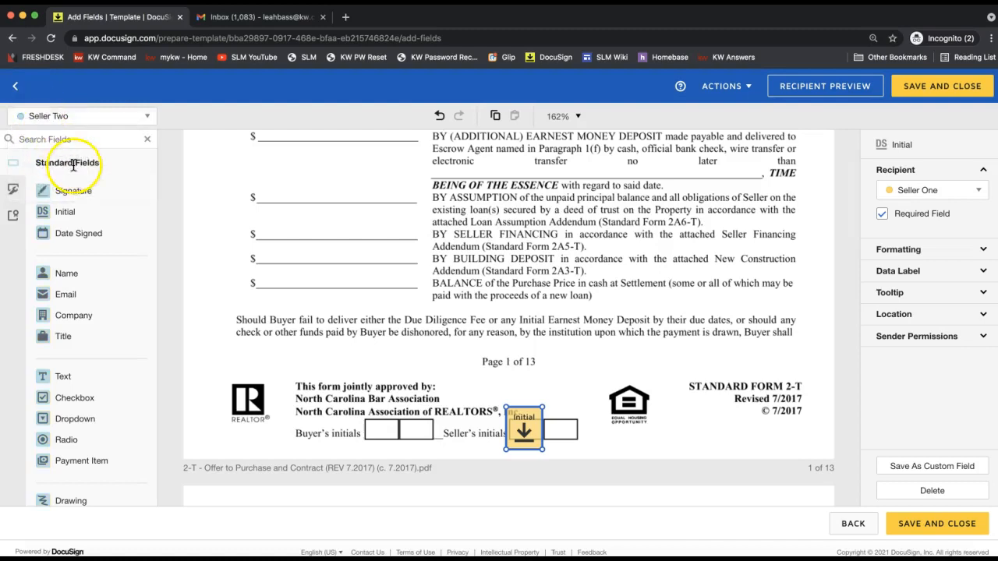
click(69, 213)
drag(69, 216, 547, 413)
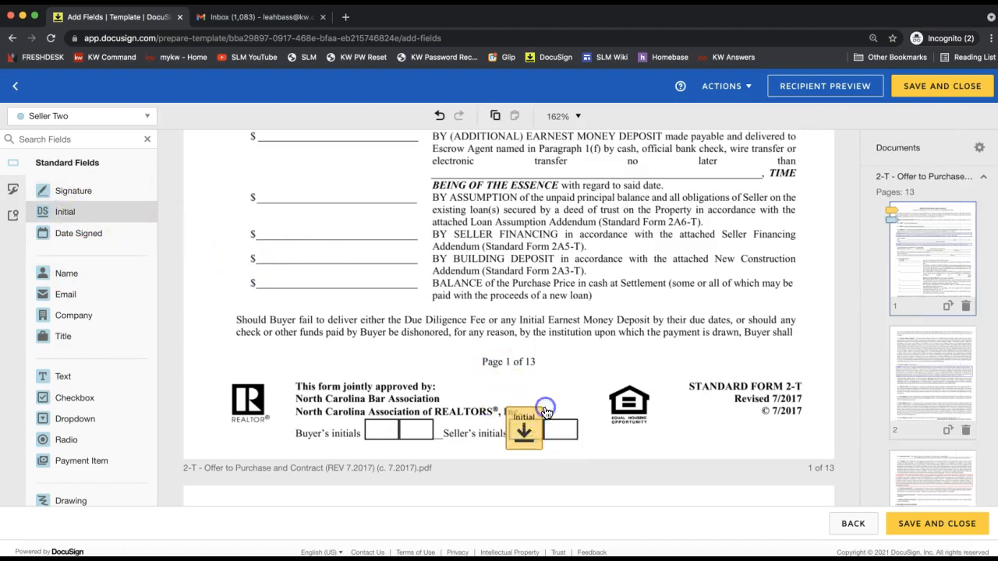
click(504, 367)
click(466, 413)
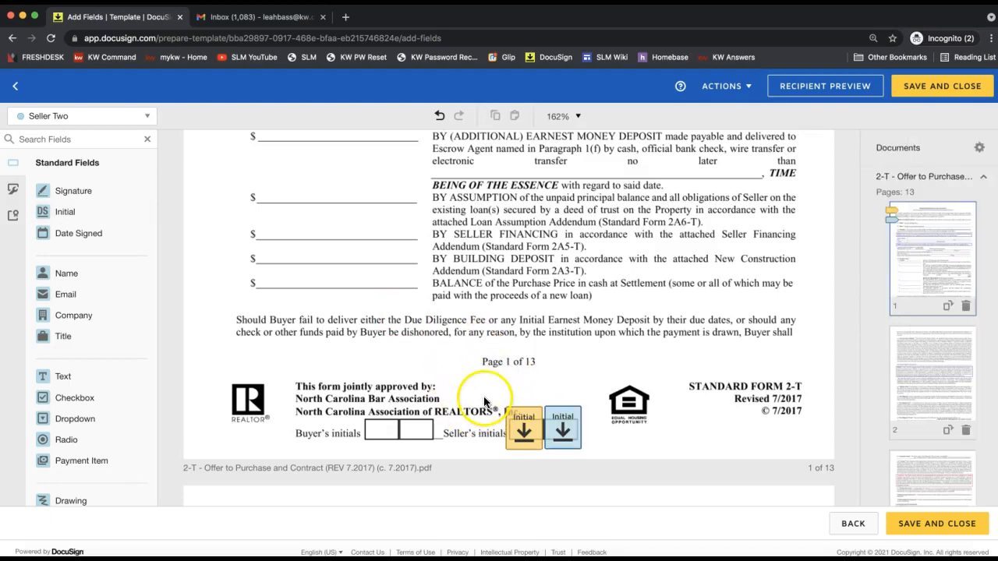
Step: Select both sellers' Initial fields on page 1 together and copy them
scroll(563, 457, down, 5)
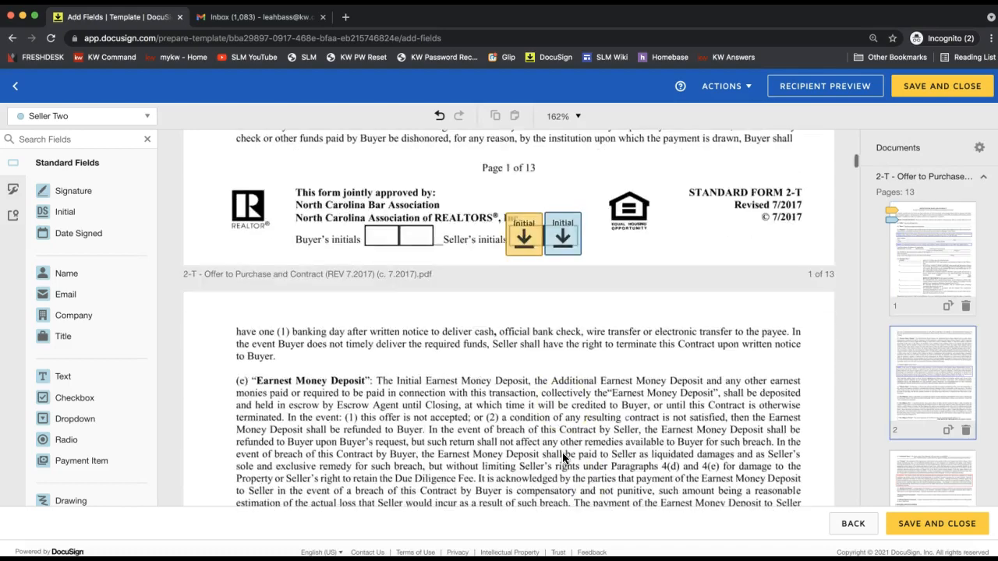
scroll(563, 453, down, 15)
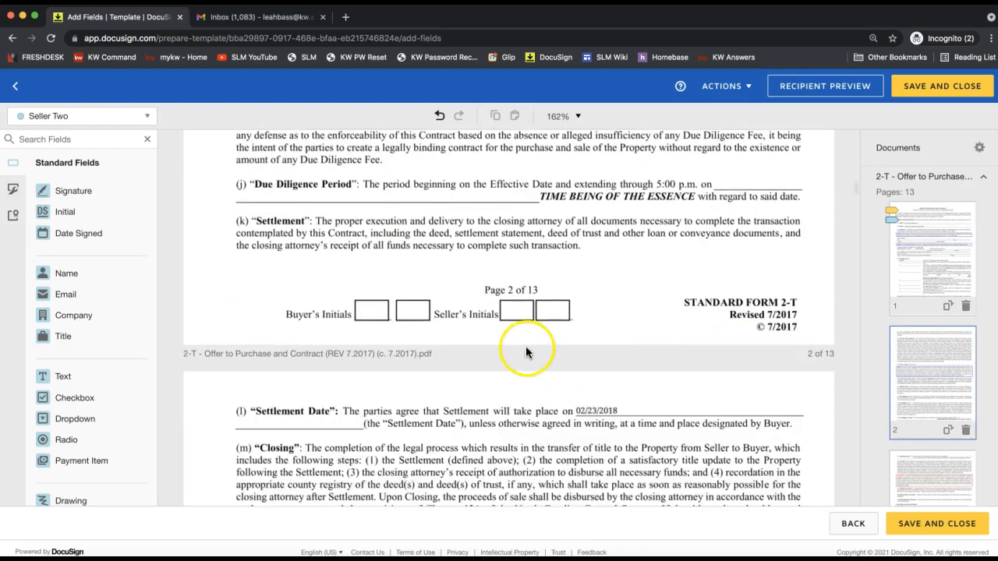
scroll(526, 346, up, 15)
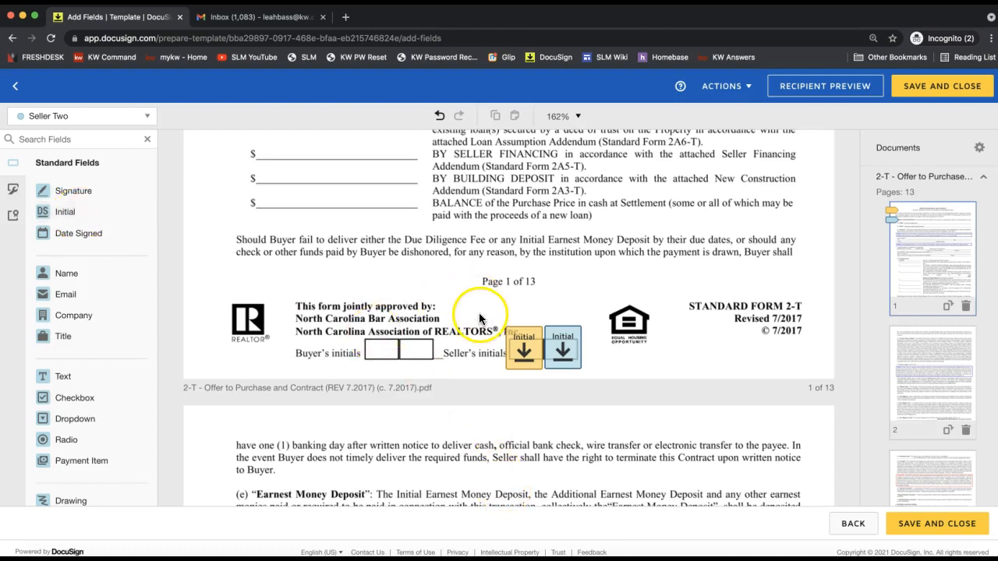
drag(485, 313, 505, 324)
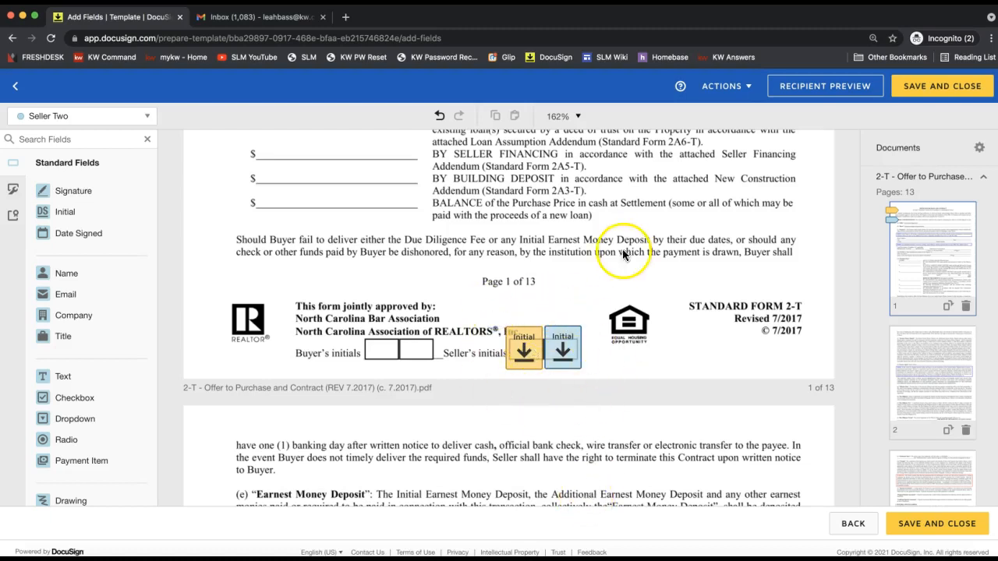
click(483, 314)
drag(487, 319, 602, 380)
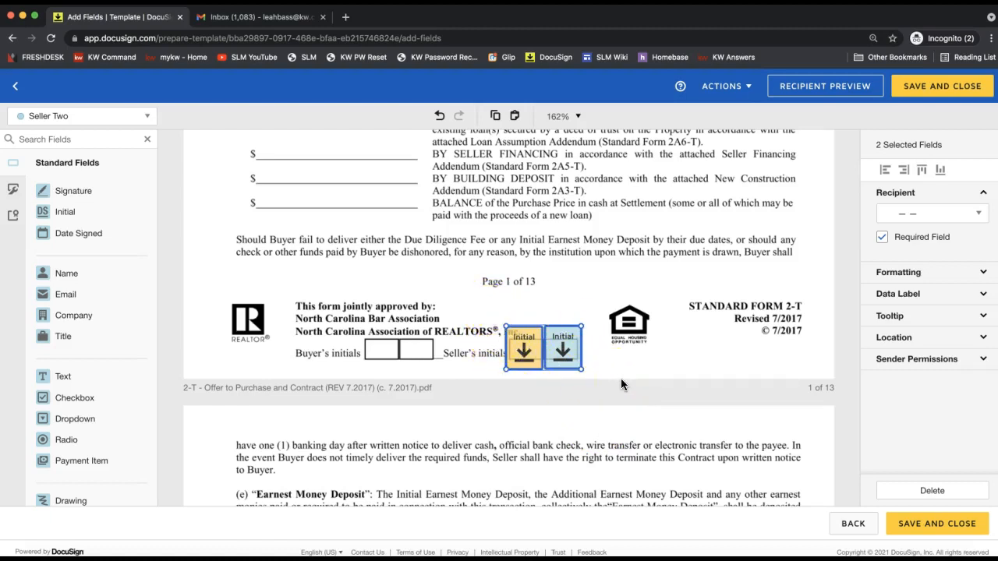
Step: Paste the copied Initial fields on page 2 and line them up with the two Seller's Initials boxes
scroll(621, 383, down, 10)
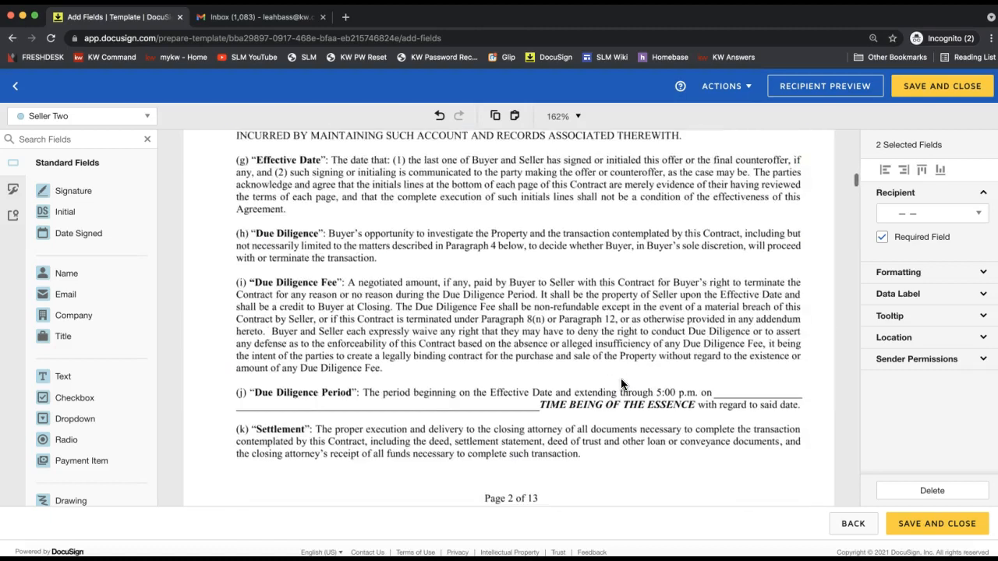
scroll(622, 383, down, 2)
click(514, 351)
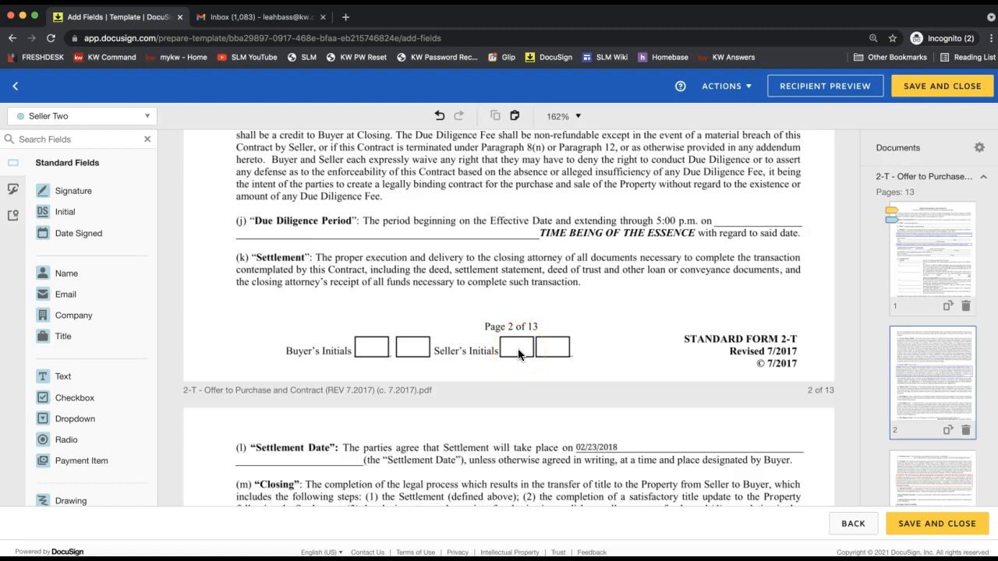
key(ctrl+v)
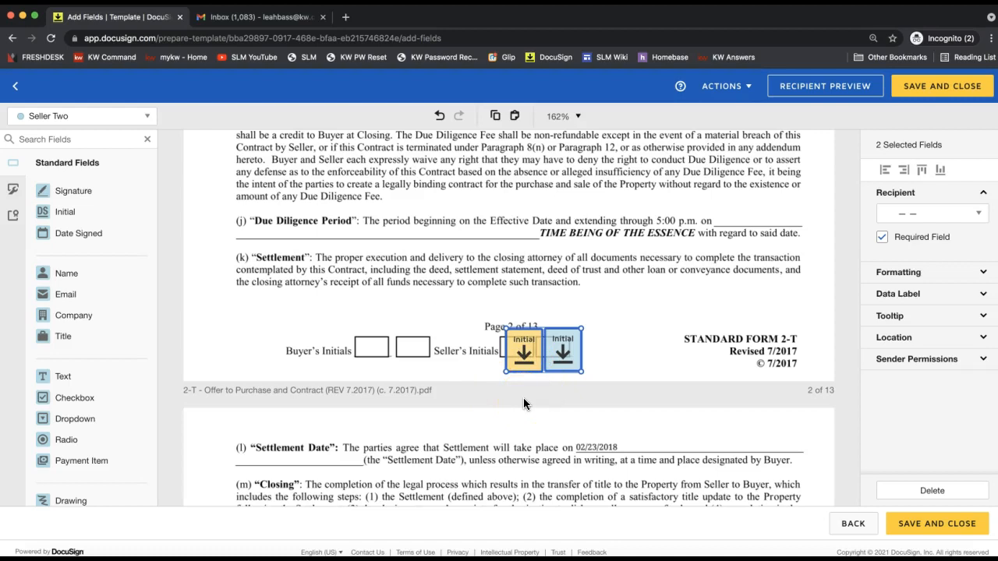
drag(528, 342, 521, 342)
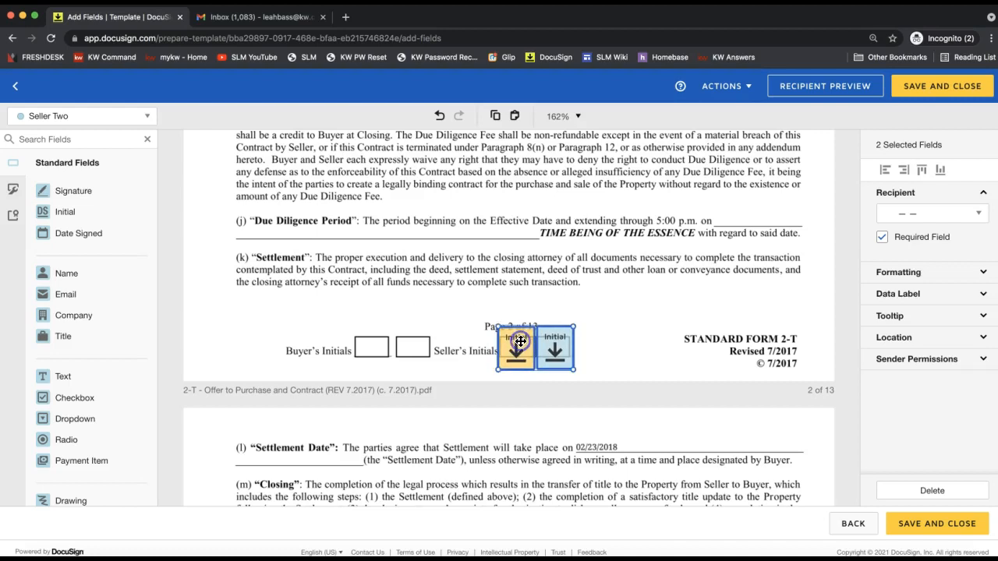
click(544, 295)
Step: Paste the pair of Initial fields on page 3 and align them with its Seller's Initials boxes
scroll(543, 295, down, 10)
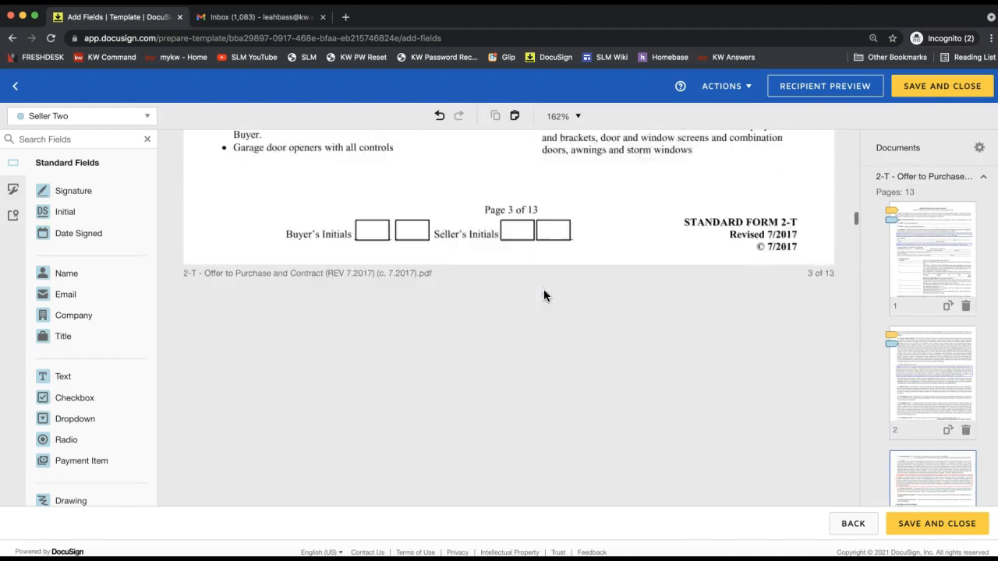
scroll(522, 344, down, 1)
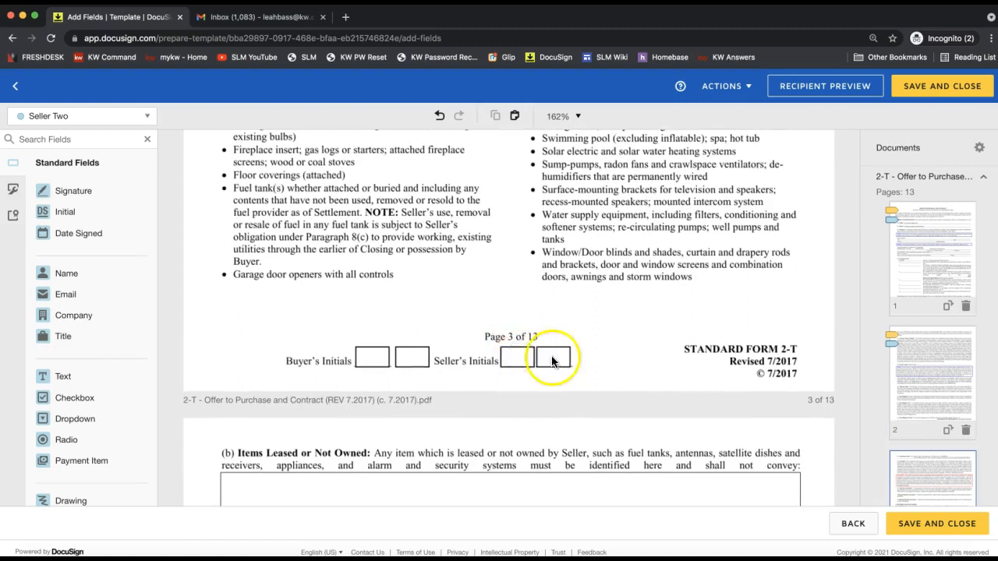
key(super+v)
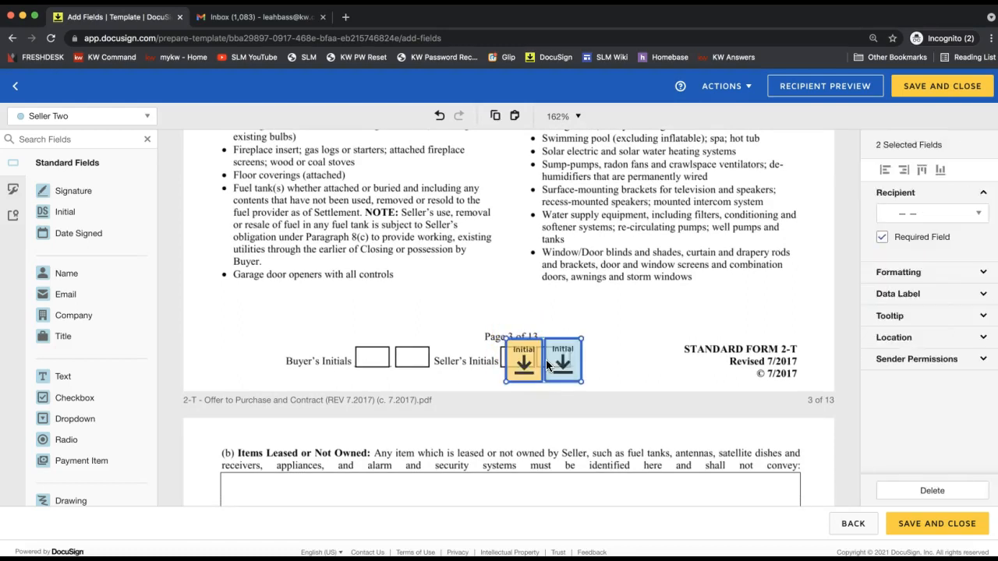
drag(529, 351, 523, 350)
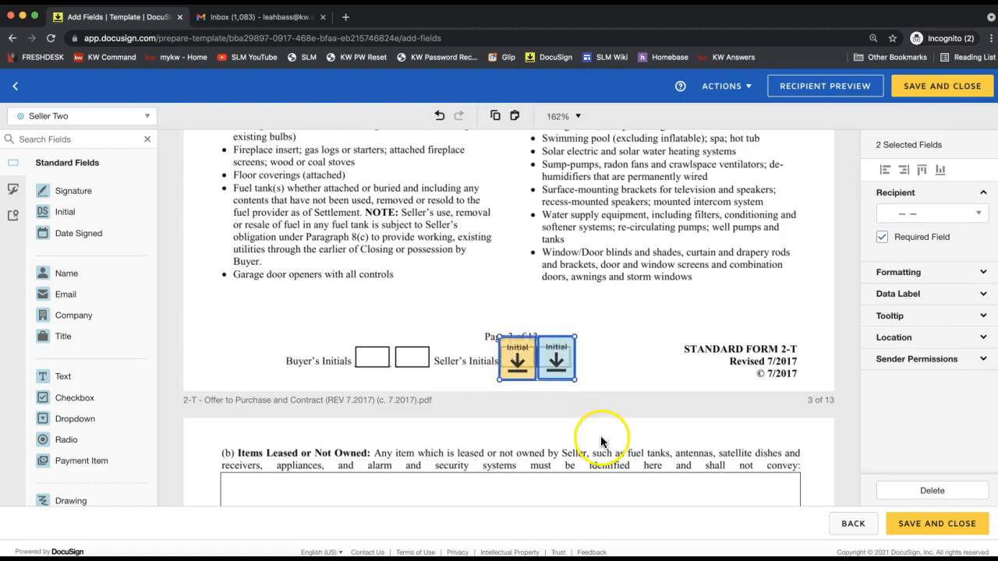
Step: Paste the pair of Initial fields over the Seller's Initials boxes on pages 4 and 5
scroll(559, 437, down, 10)
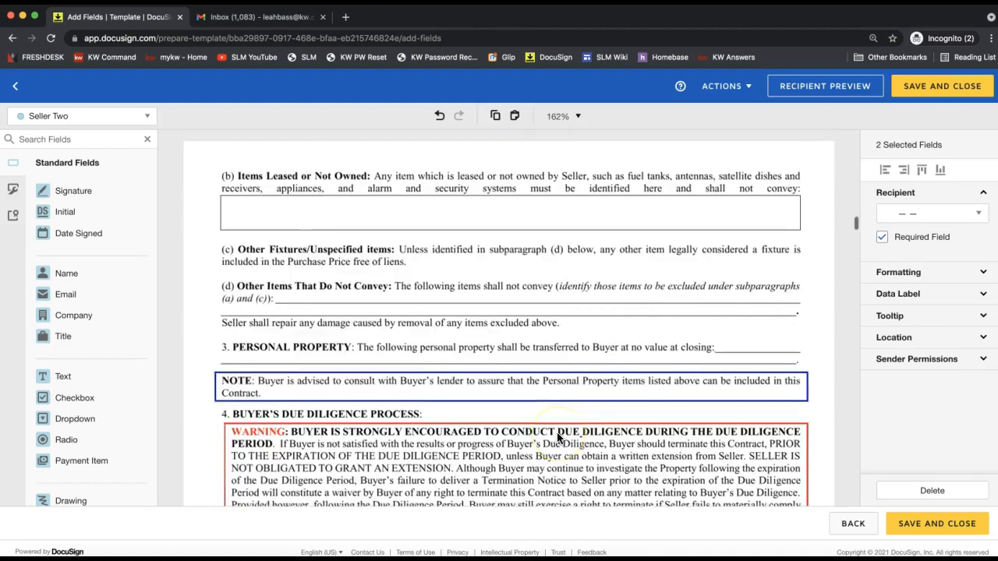
scroll(557, 432, down, 5)
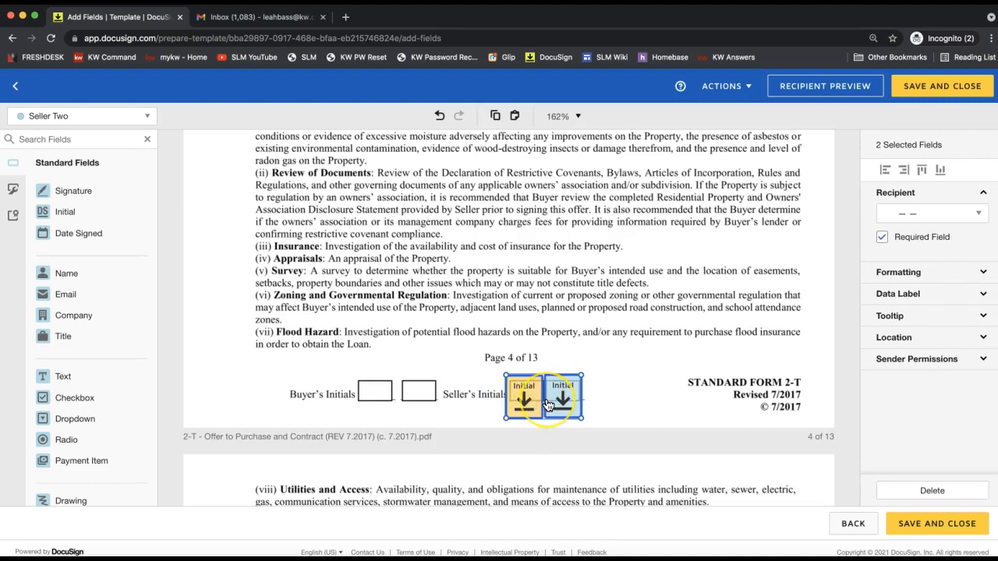
scroll(538, 353, down, 10)
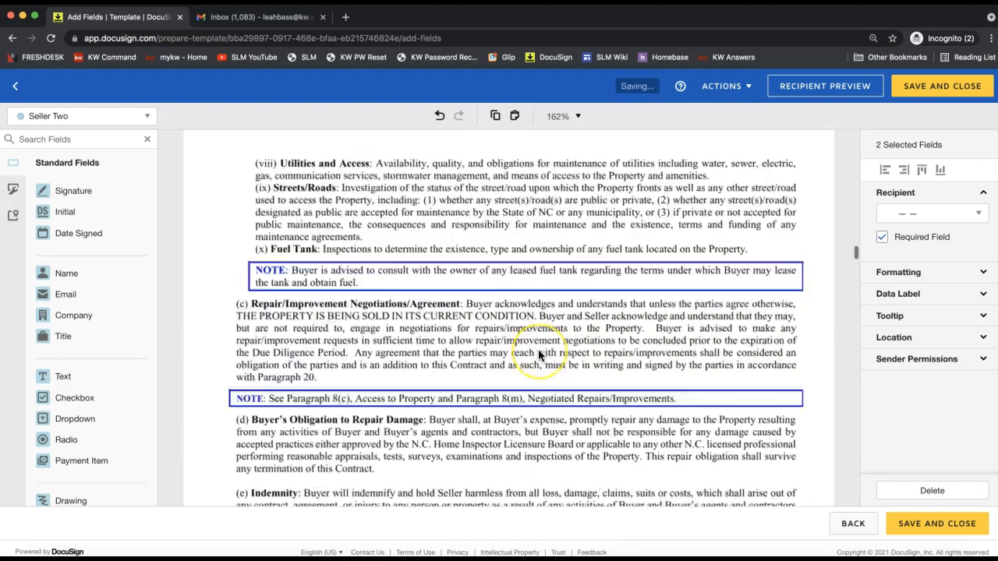
scroll(538, 349, down, 2)
click(528, 421)
key(ctrl+v)
Step: Paste the pair of Initial fields on page 6 and align them with its Seller's Initials boxes
scroll(659, 405, down, 8)
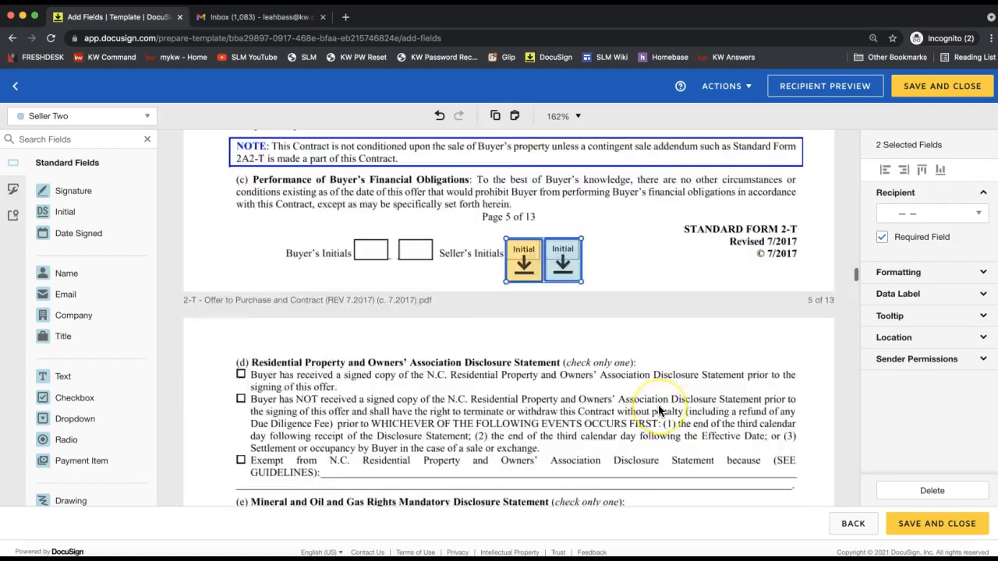
scroll(658, 409, down, 4)
click(523, 326)
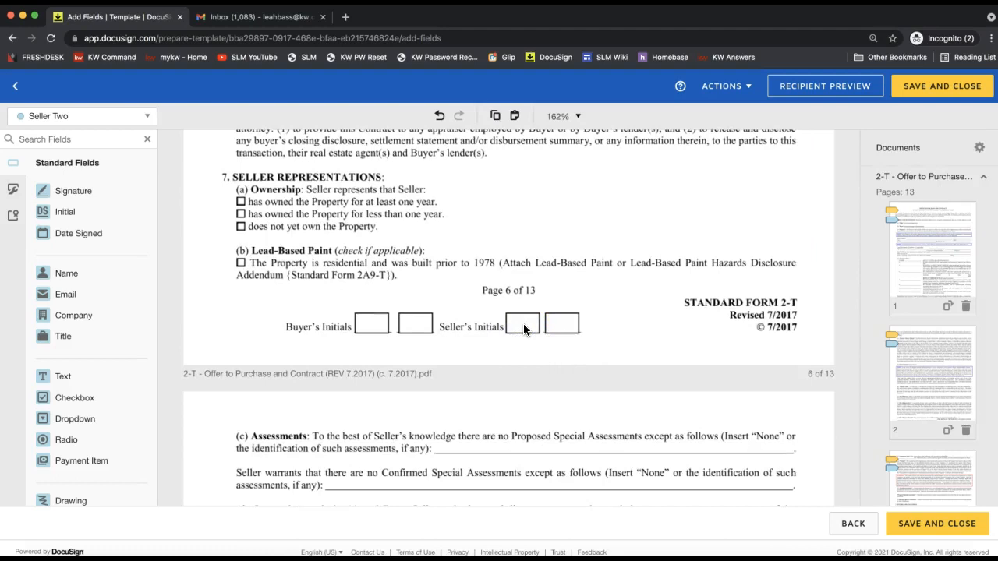
key(ctrl+v)
mouse_move(534, 339)
mouse_down()
mouse_move(536, 300)
mouse_move(530, 351)
mouse_move(523, 321)
mouse_move(527, 333)
mouse_up()
Step: Paste the pair of Initial fields over the Seller's Initials boxes on pages 7 and 8
scroll(657, 453, down, 15)
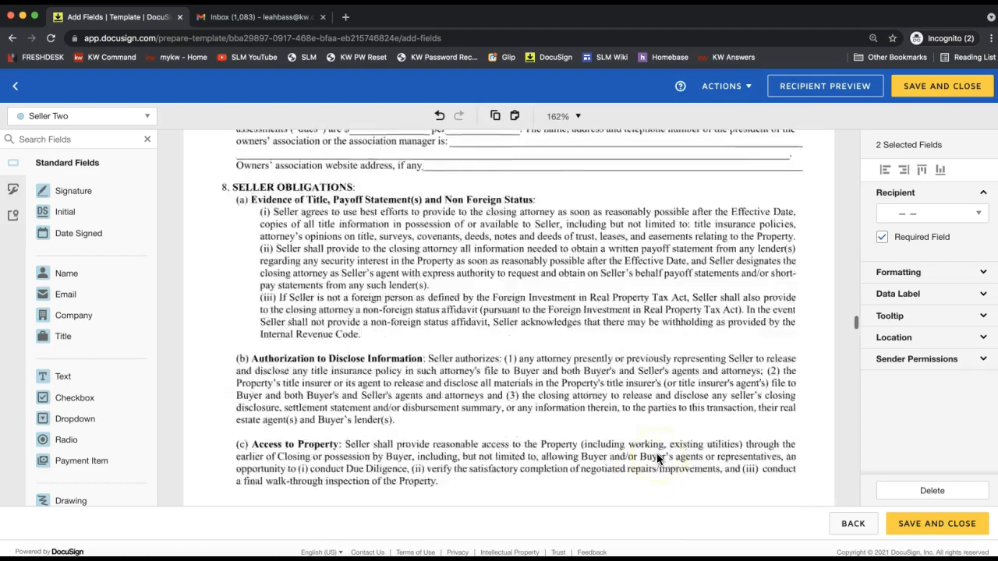
click(535, 303)
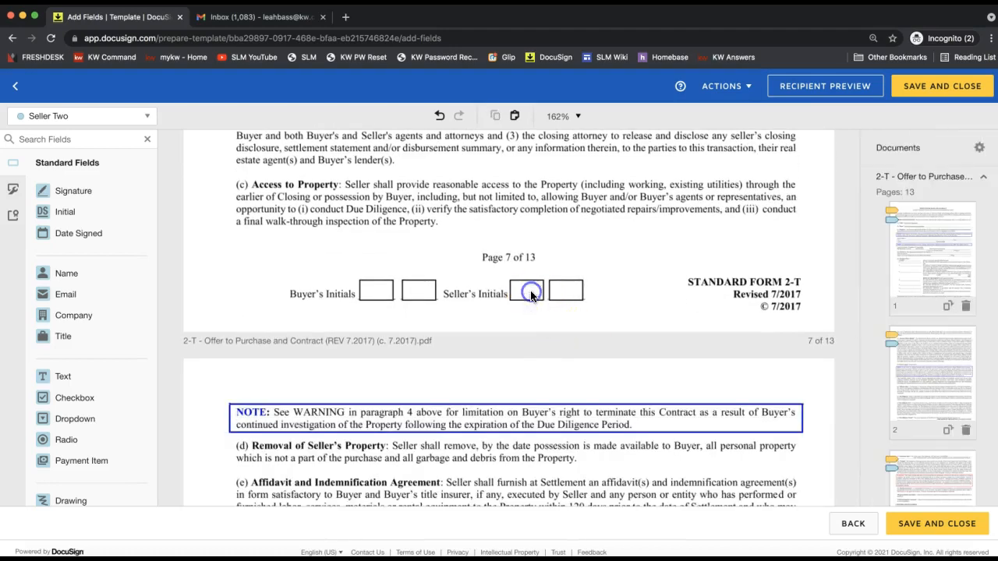
key(ctrl+v)
scroll(686, 368, down, 15)
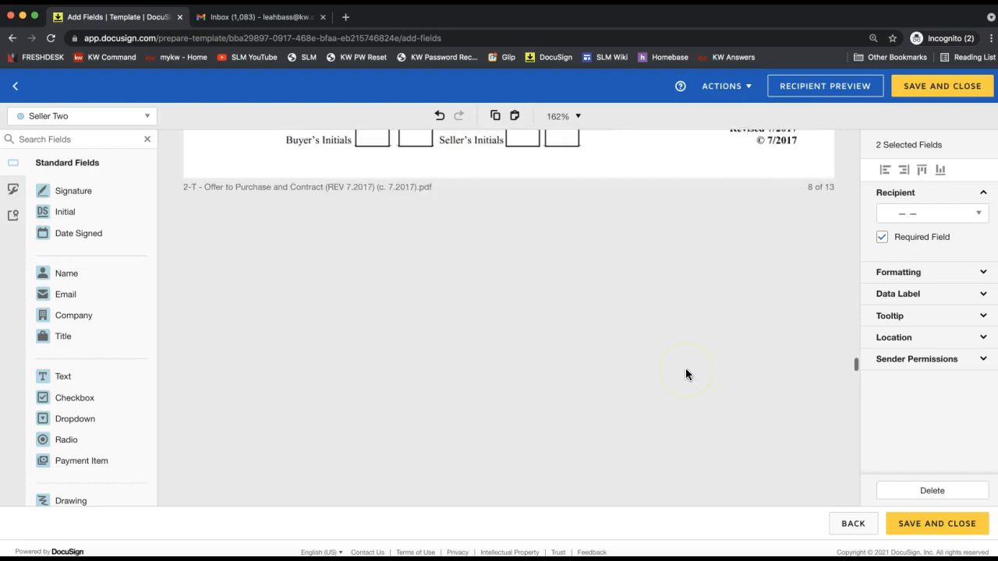
scroll(686, 369, up, 1)
key(ctrl+v)
Step: Paste the pair of Initial fields over the Seller's Initials boxes on pages 9 and 10
scroll(645, 413, down, 15)
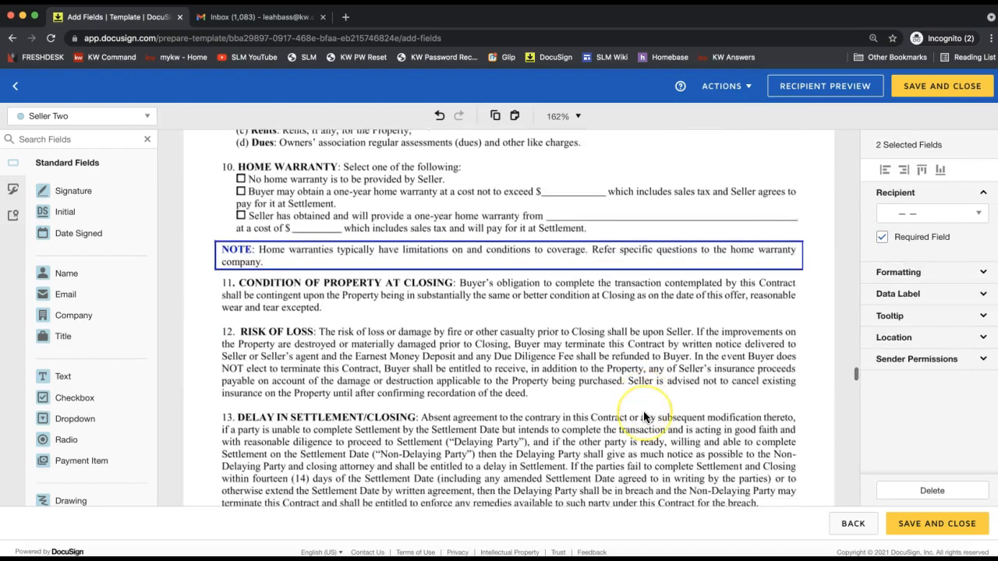
click(527, 285)
key(ctrl+v)
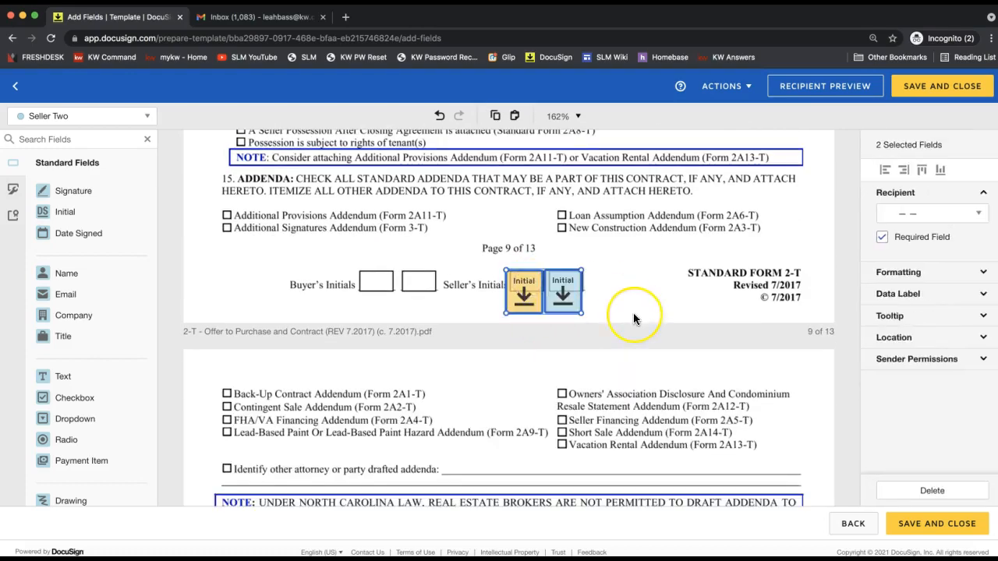
scroll(633, 316, down, 15)
click(525, 313)
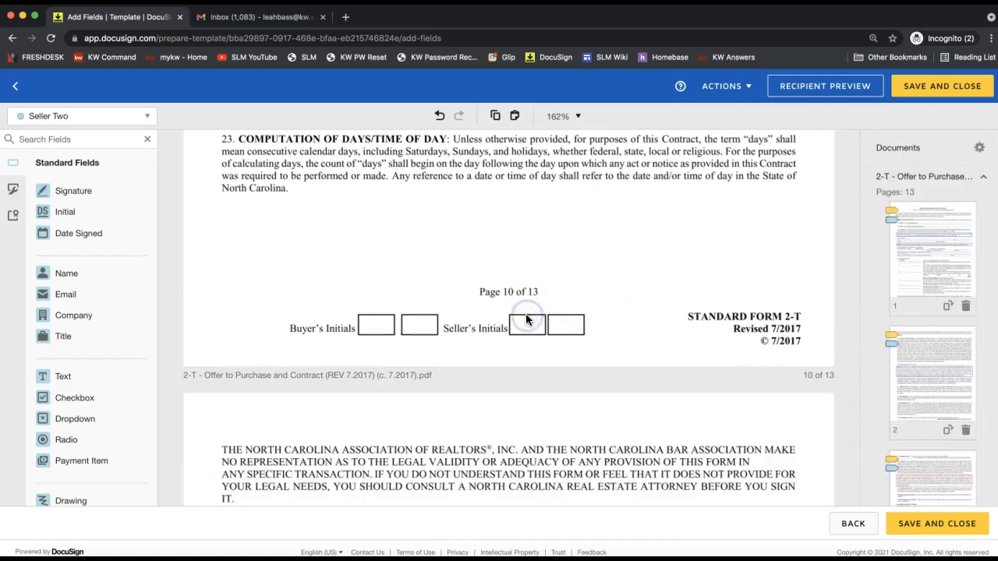
key(ctrl+v)
Step: On page 11, place a Seller Two Signature field on the second Seller box and a Seller One Signature field near the first
scroll(620, 300, down, 5)
scroll(620, 298, down, 5)
scroll(623, 300, up, 5)
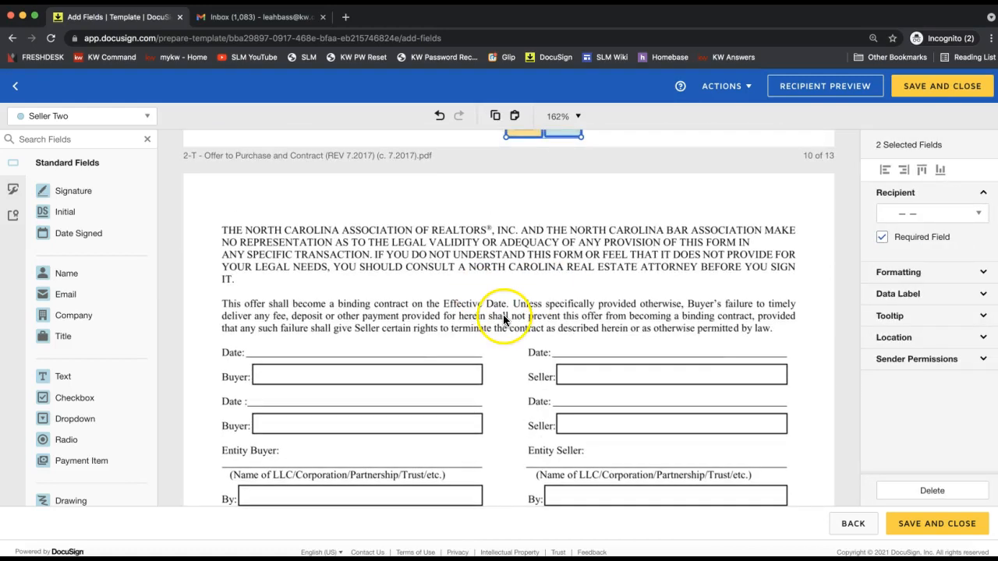
scroll(660, 237, up, 1)
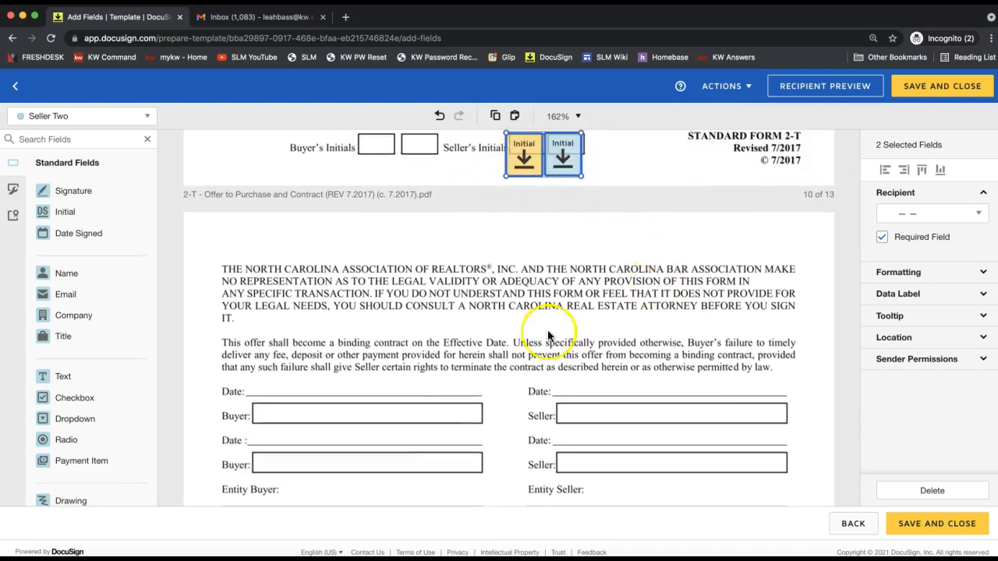
scroll(548, 336, down, 3)
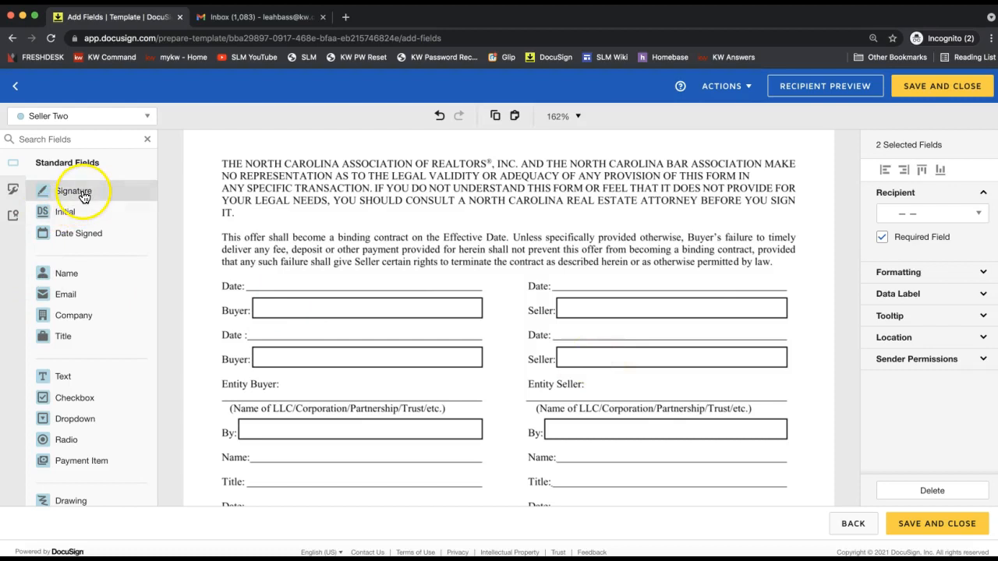
mouse_move(76, 197)
mouse_down()
mouse_move(597, 345)
mouse_move(557, 345)
mouse_up()
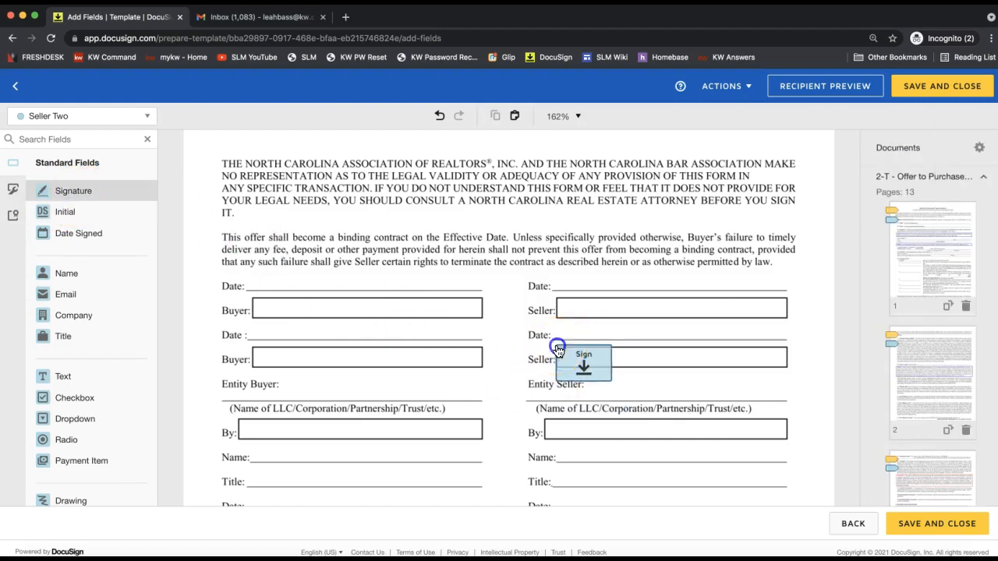
click(86, 117)
click(67, 141)
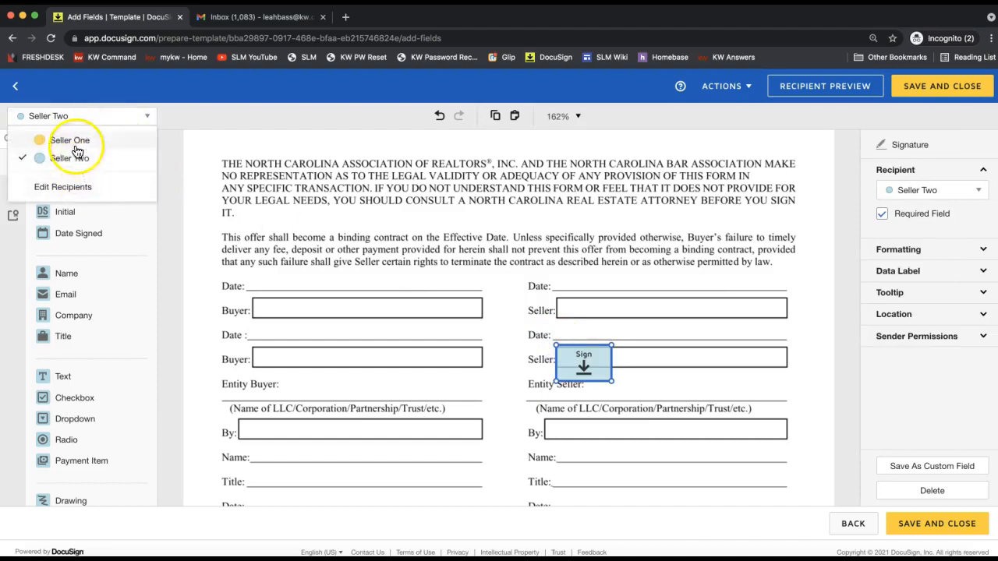
mouse_move(80, 200)
mouse_down()
mouse_move(463, 226)
mouse_move(546, 218)
mouse_move(559, 267)
mouse_up()
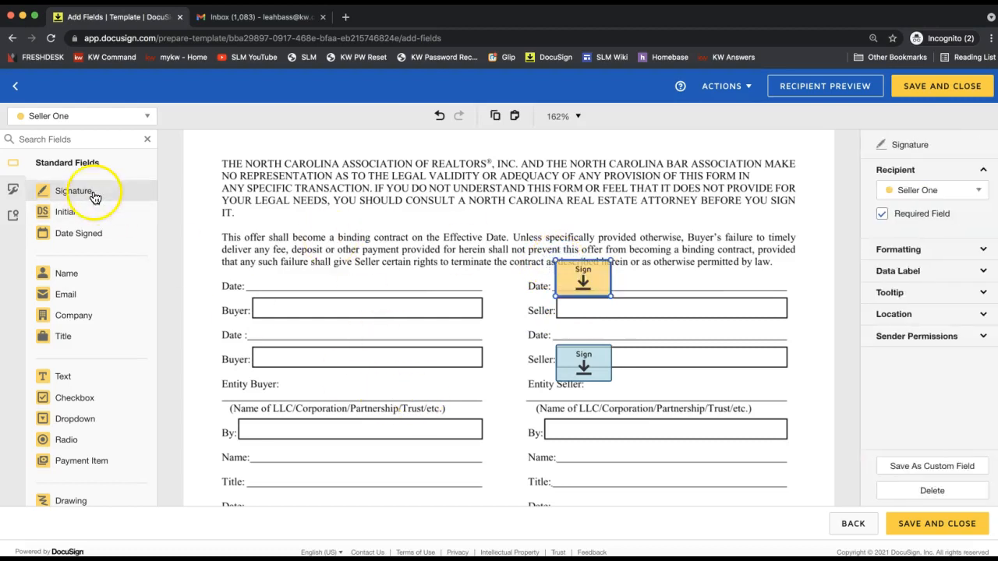
Step: Add a Date Signed field for Seller One on the first seller Date line and move the Signature field into the first Seller box
click(88, 238)
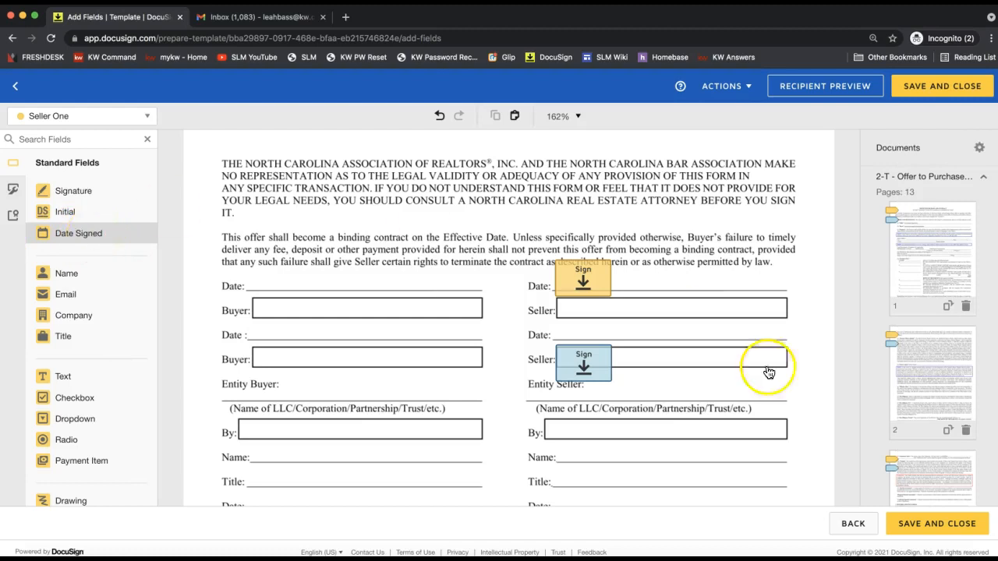
click(587, 351)
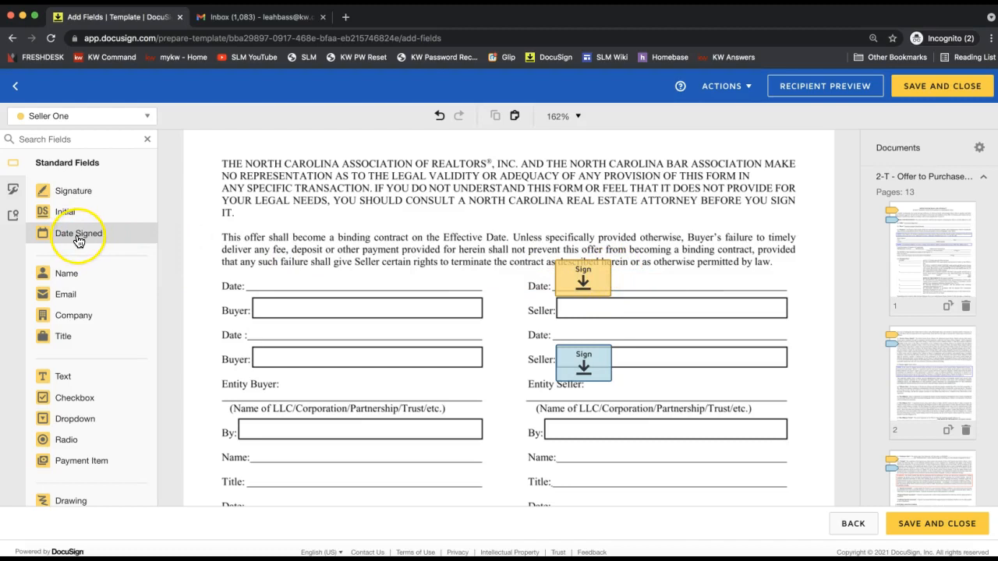
drag(78, 242, 617, 280)
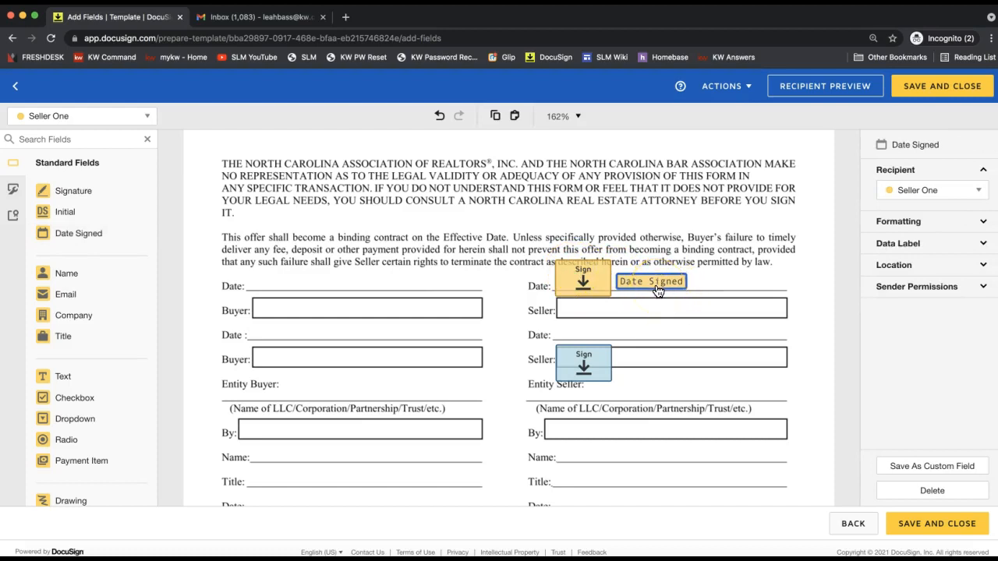
click(567, 276)
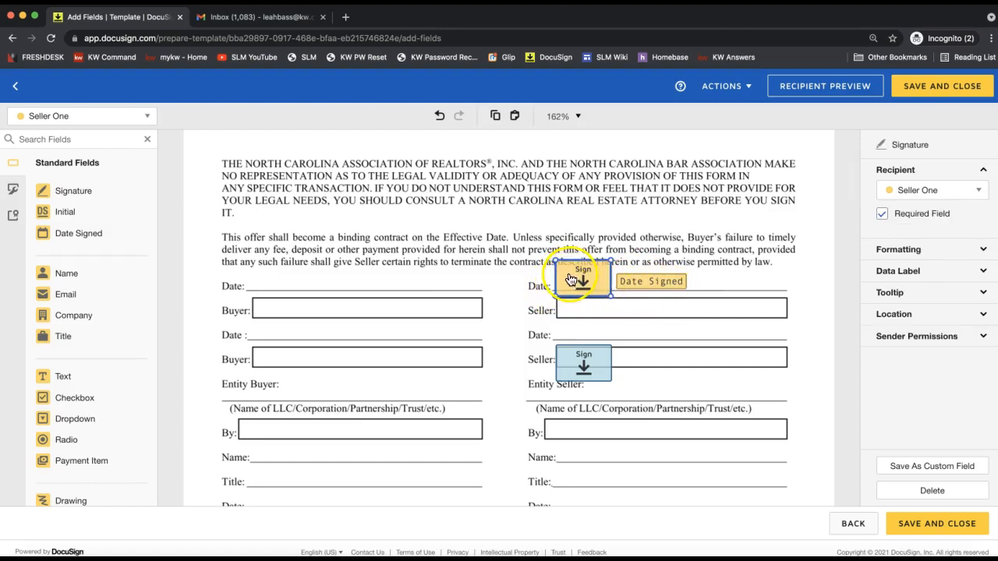
drag(571, 279, 578, 312)
drag(657, 281, 594, 282)
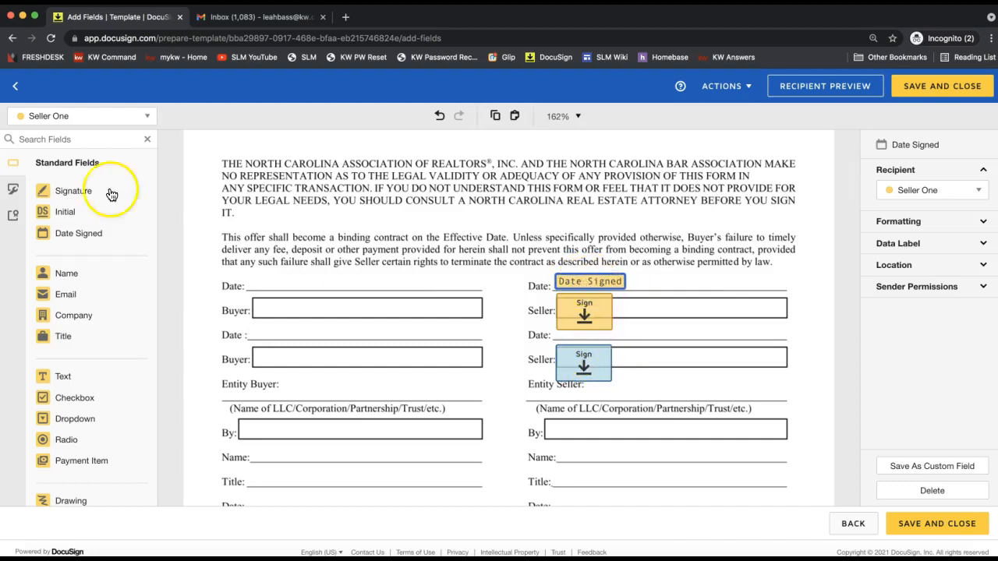
Step: Add a Date Signed field for Seller Two on the second seller Date line and nudge the Signature field just below it
click(84, 115)
click(84, 158)
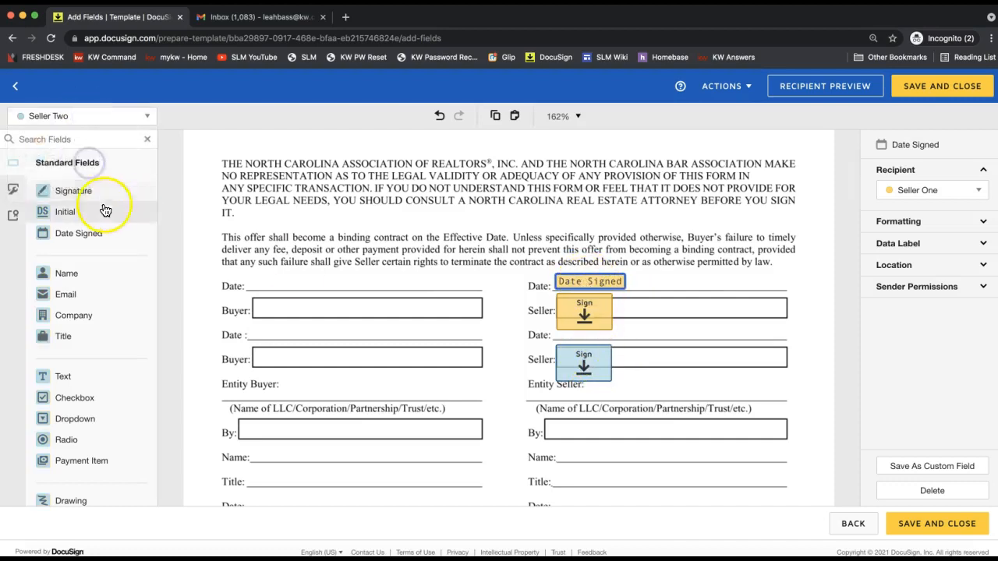
mouse_move(78, 233)
mouse_down()
mouse_move(584, 355)
mouse_move(558, 335)
mouse_up()
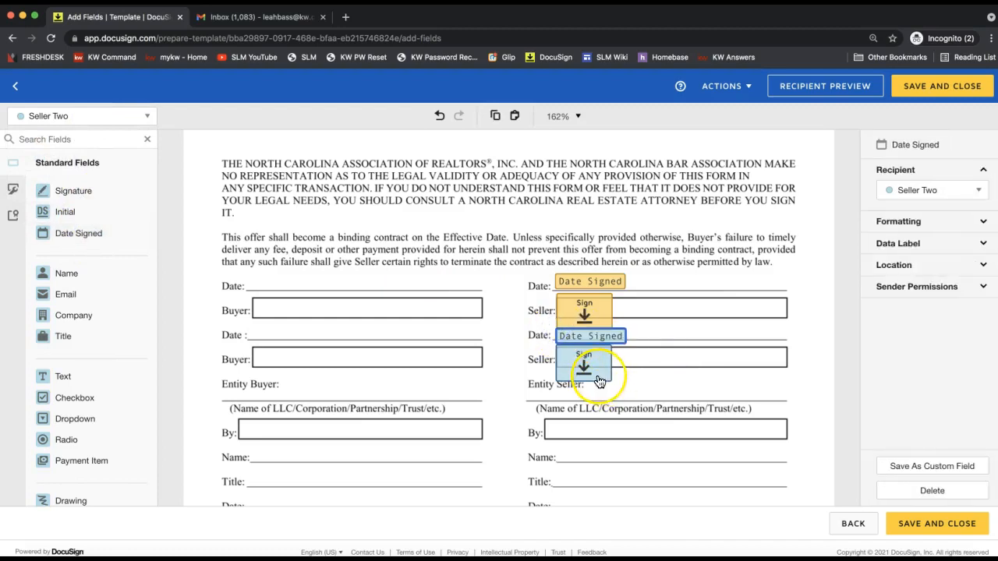
click(597, 369)
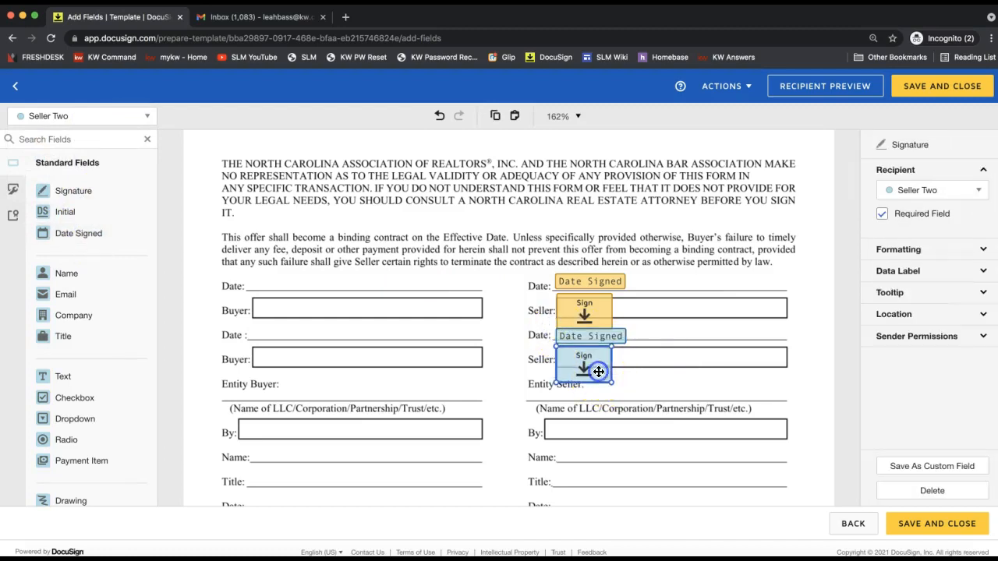
click(671, 356)
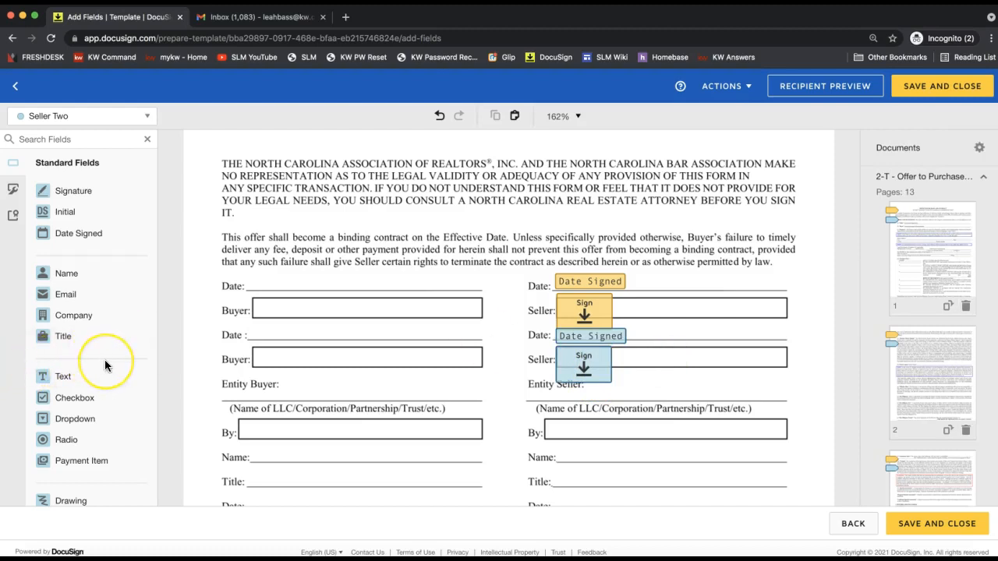
Step: Review the available standard field types, the seller fields placed on pages 10 and 11, and the template's additional actions
click(92, 382)
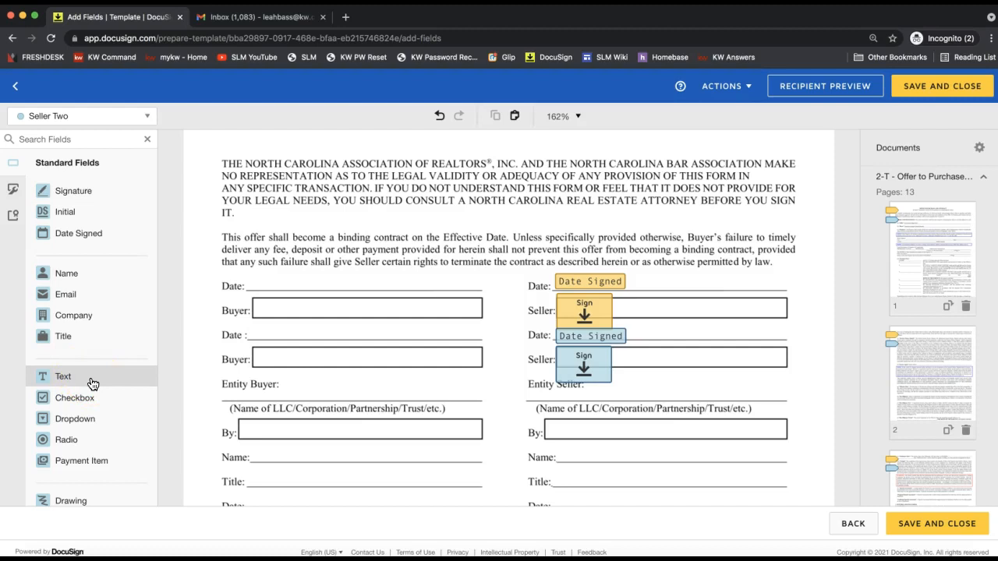
click(106, 452)
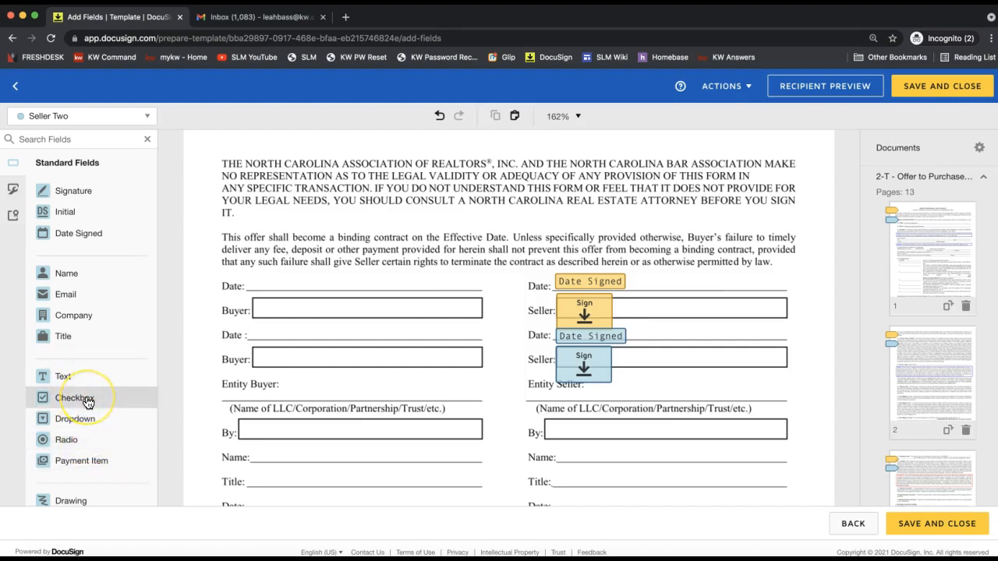
scroll(87, 281, down, 3)
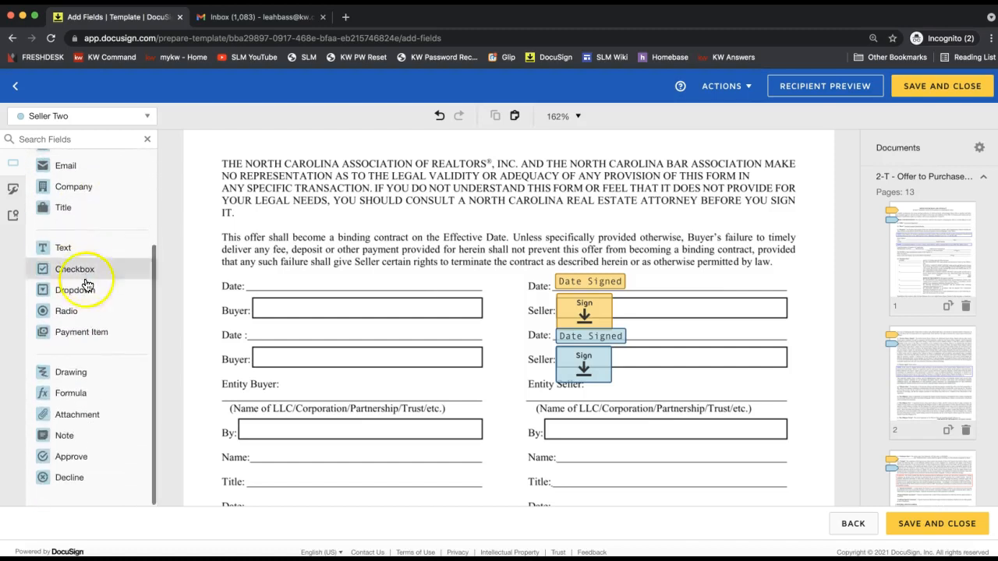
scroll(89, 257, up, 3)
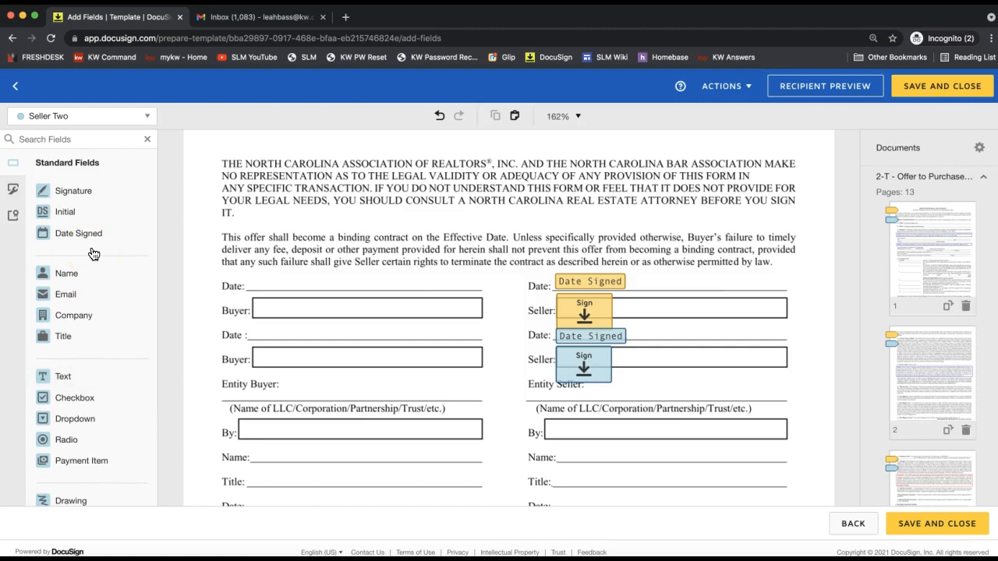
click(680, 239)
scroll(679, 232, up, 1)
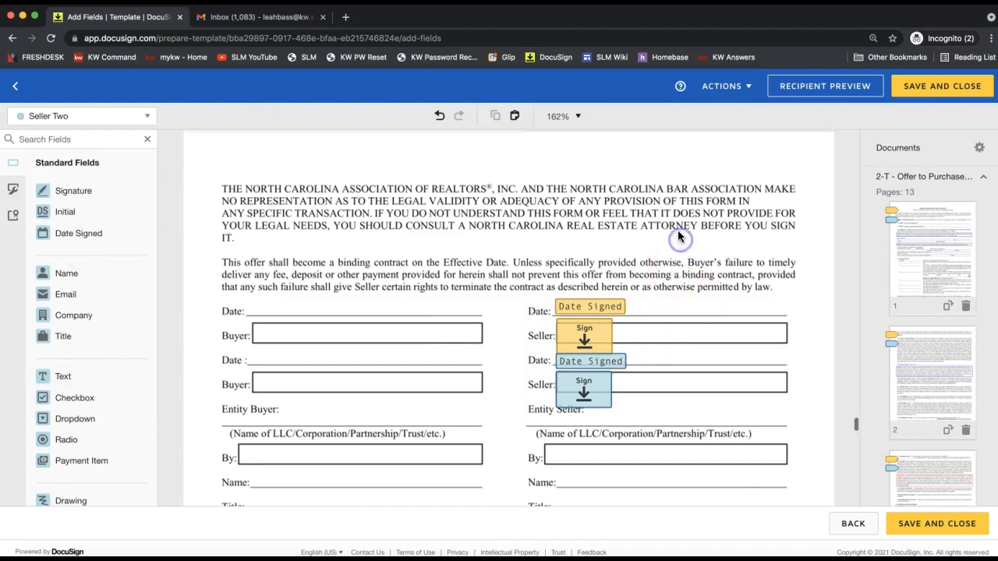
scroll(679, 234, up, 3)
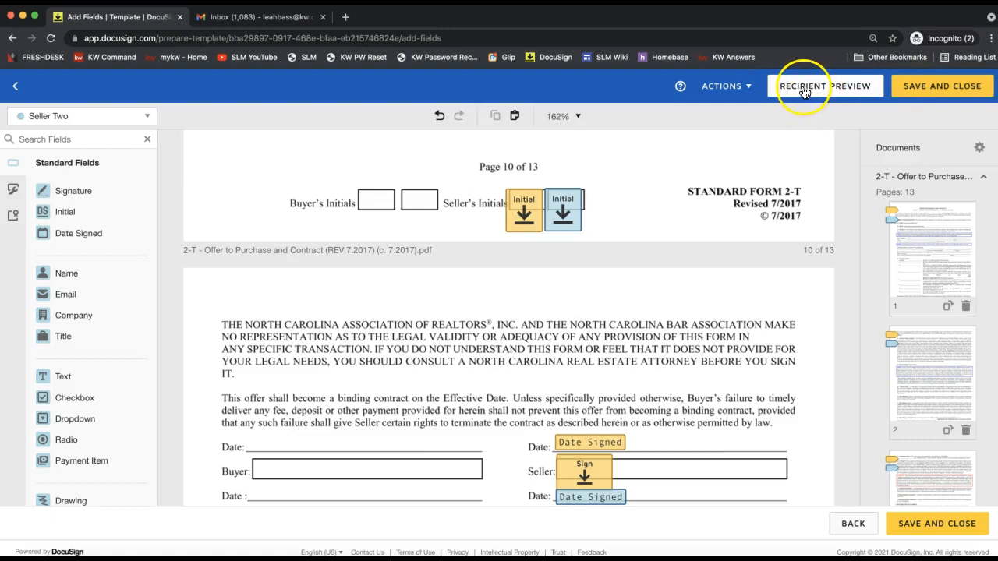
click(729, 85)
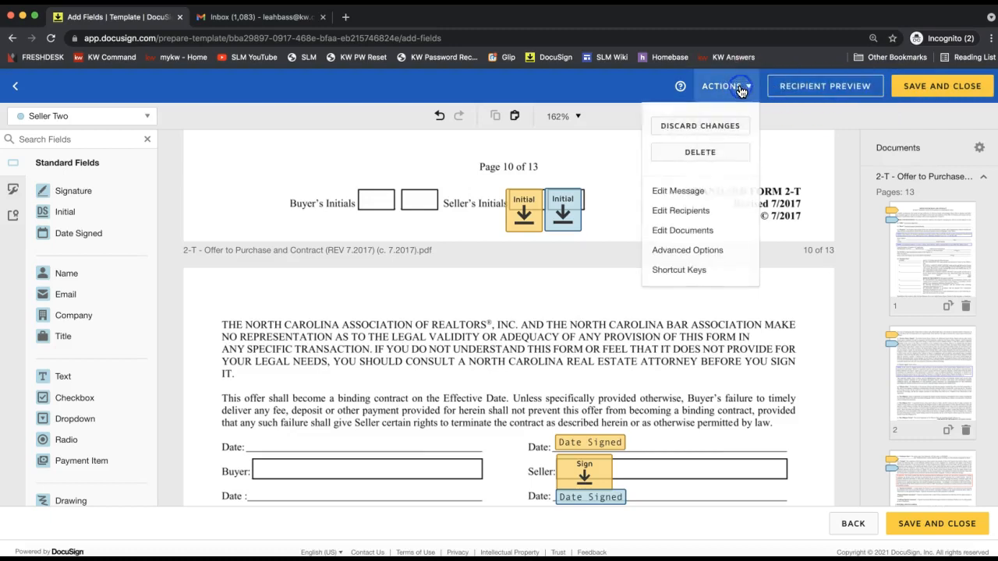
click(809, 123)
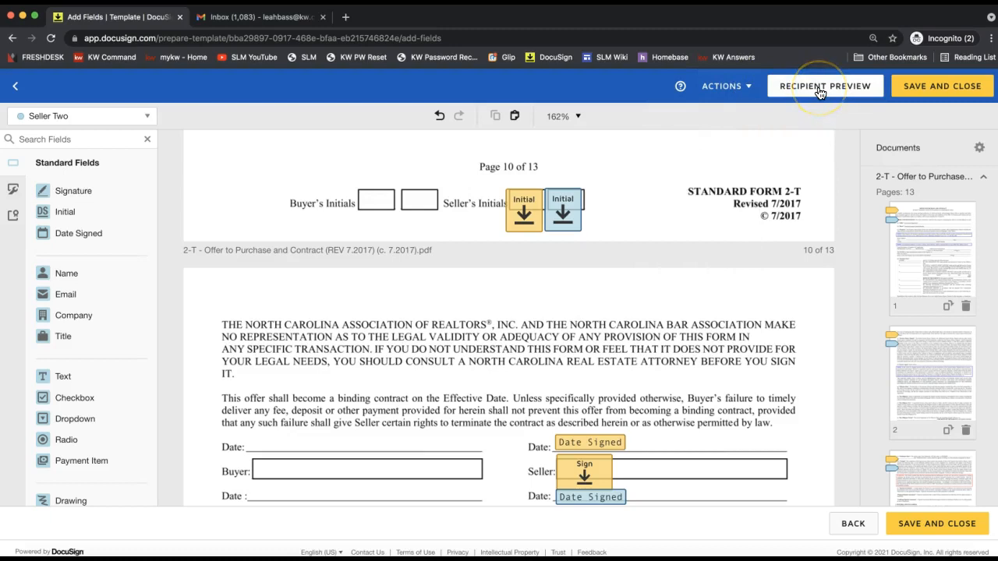
Step: Save and close the template under the name "OTP - PDF Template Matching"
click(941, 91)
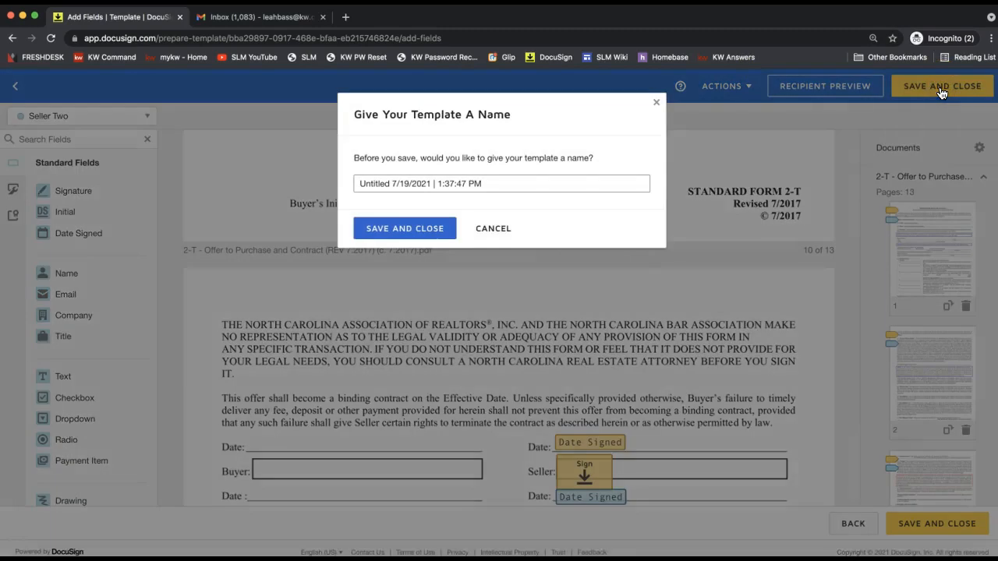
triple_click(372, 185)
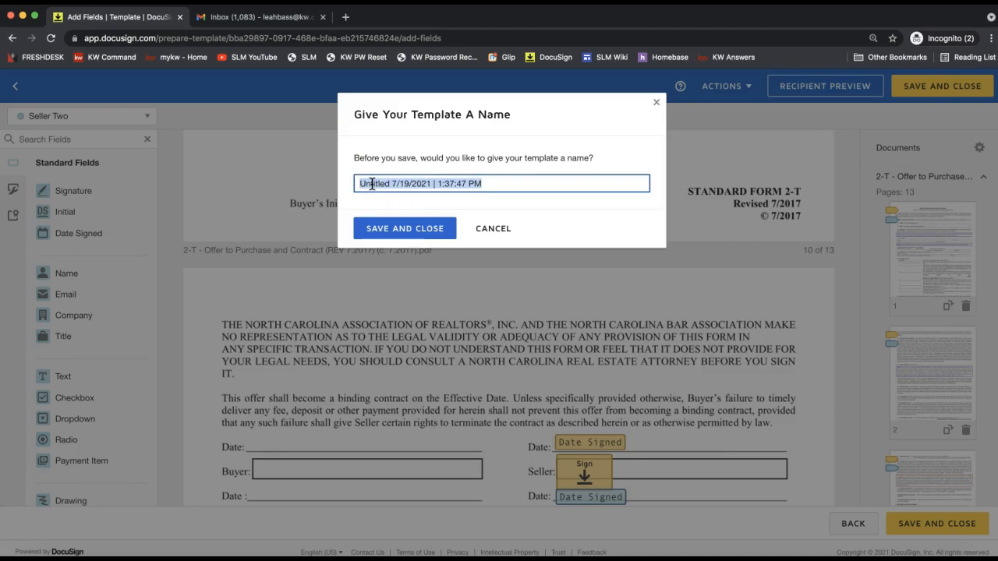
text(OTP -)
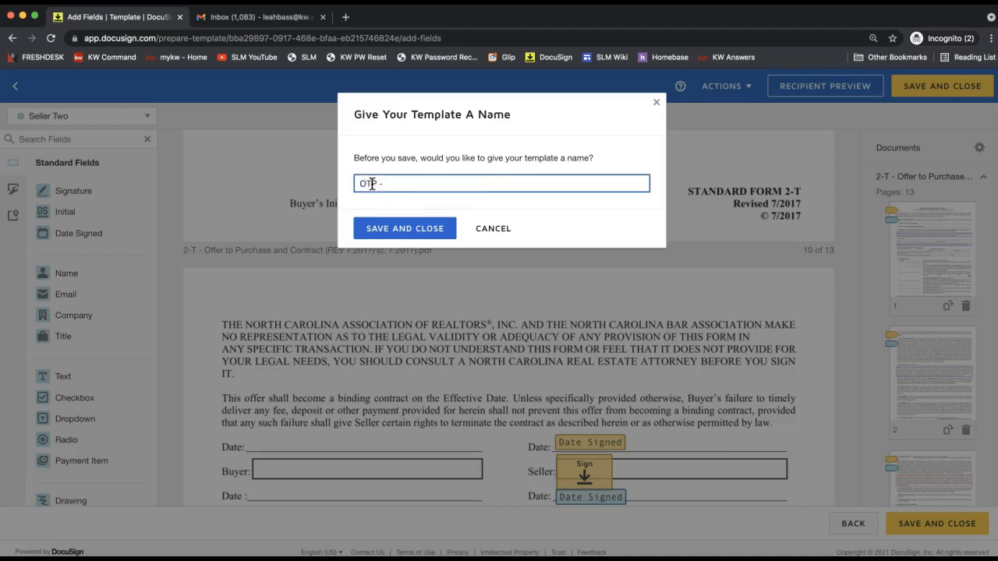
text( Templatee)
key(BackSpace)
key(BackSpace)
text(Matching)
click(382, 184)
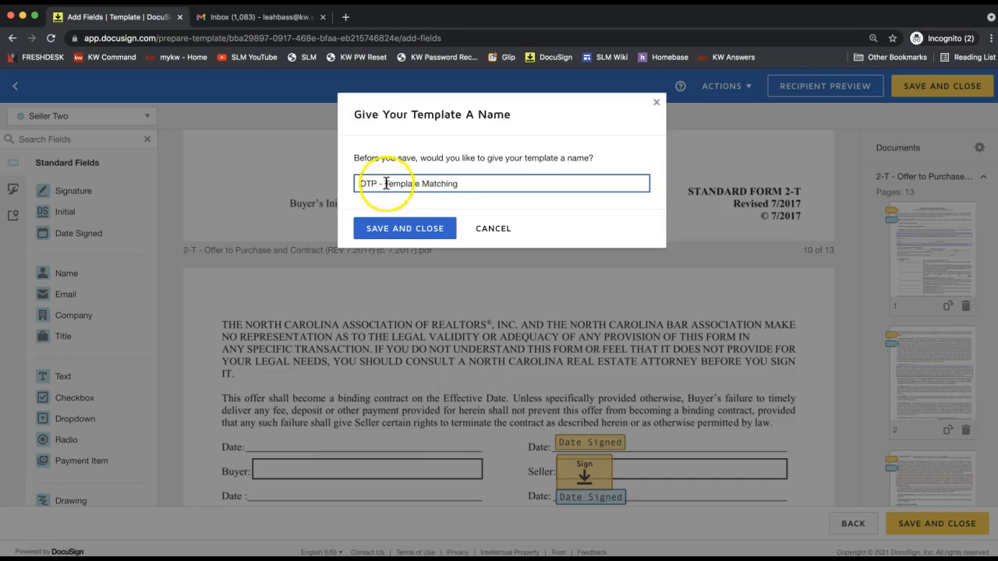
text(PDF)
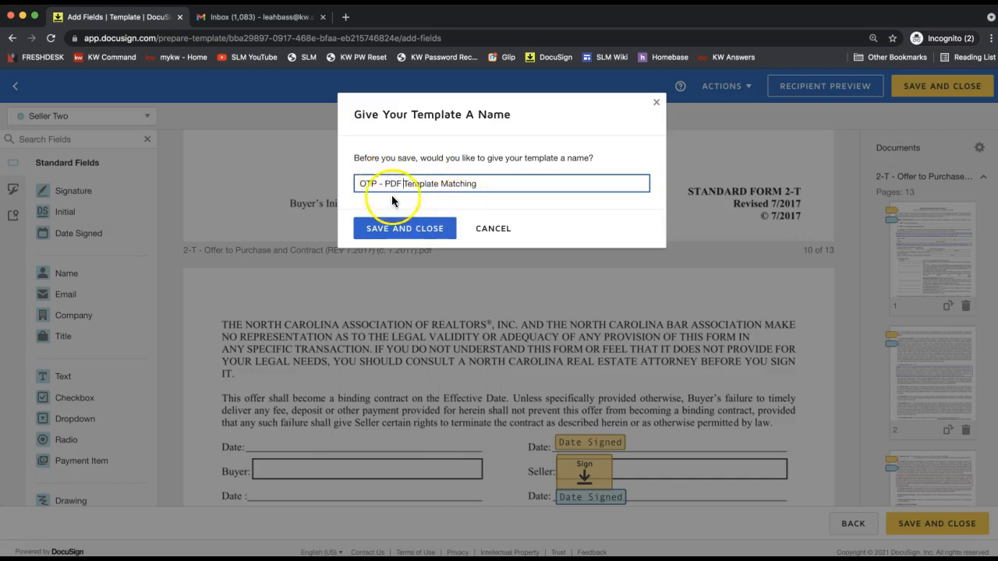
click(424, 185)
click(394, 234)
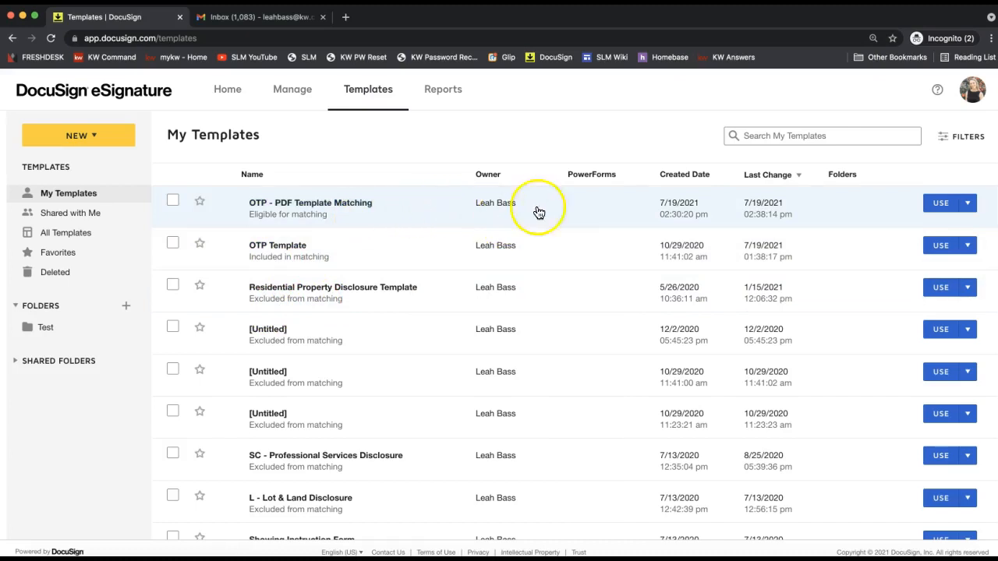
Step: Include the OTP - PDF Template Matching template in template matching
click(967, 204)
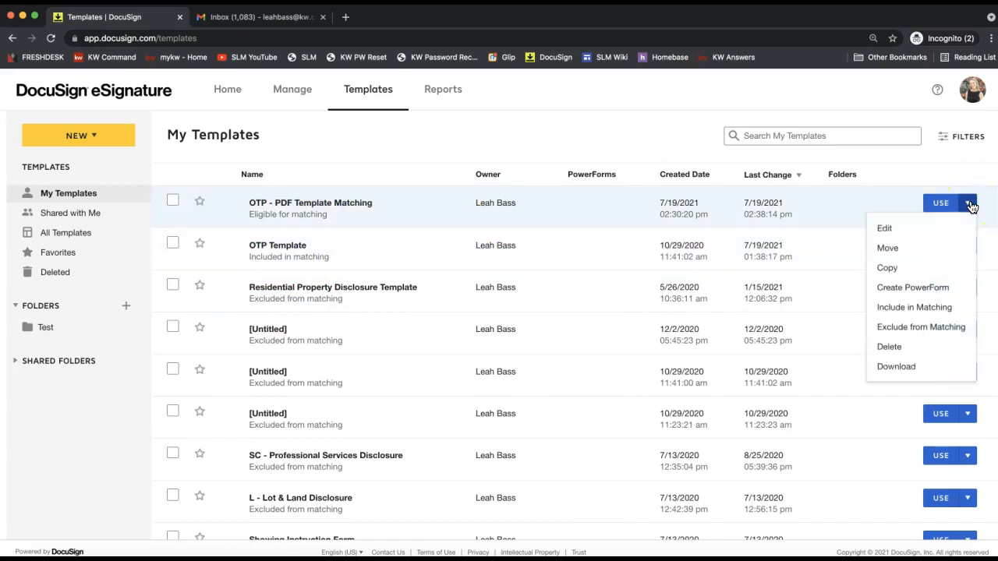
click(925, 315)
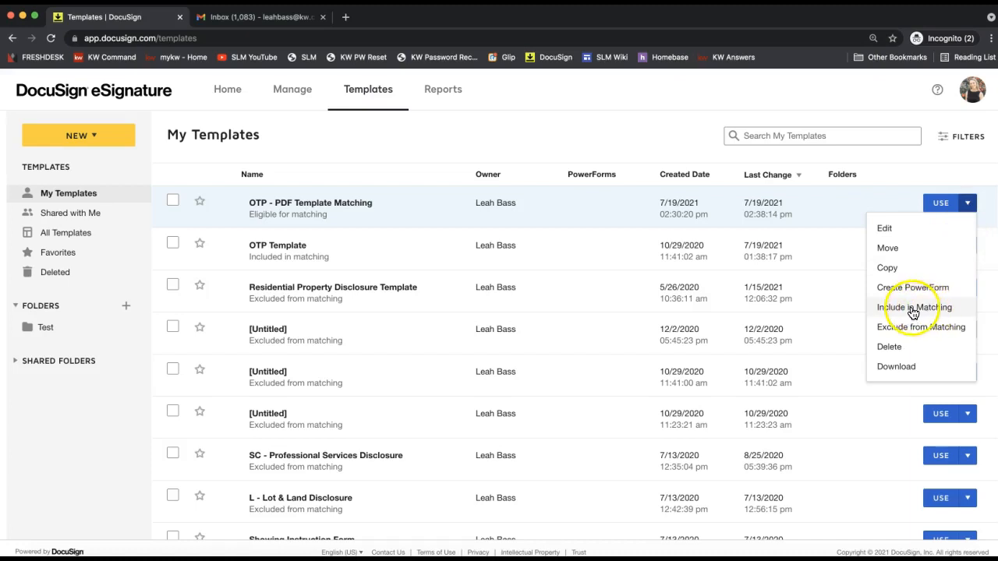
click(968, 206)
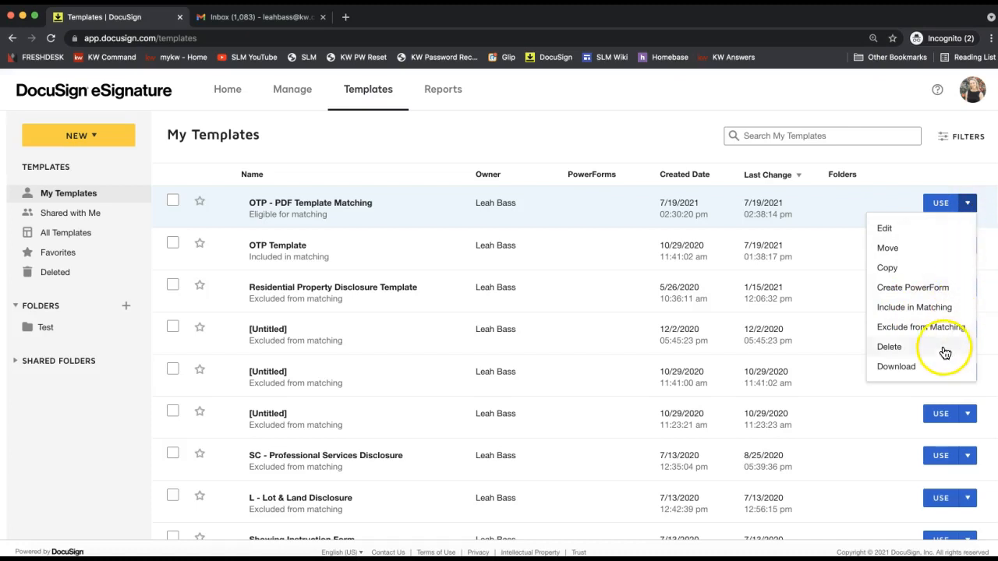
click(938, 309)
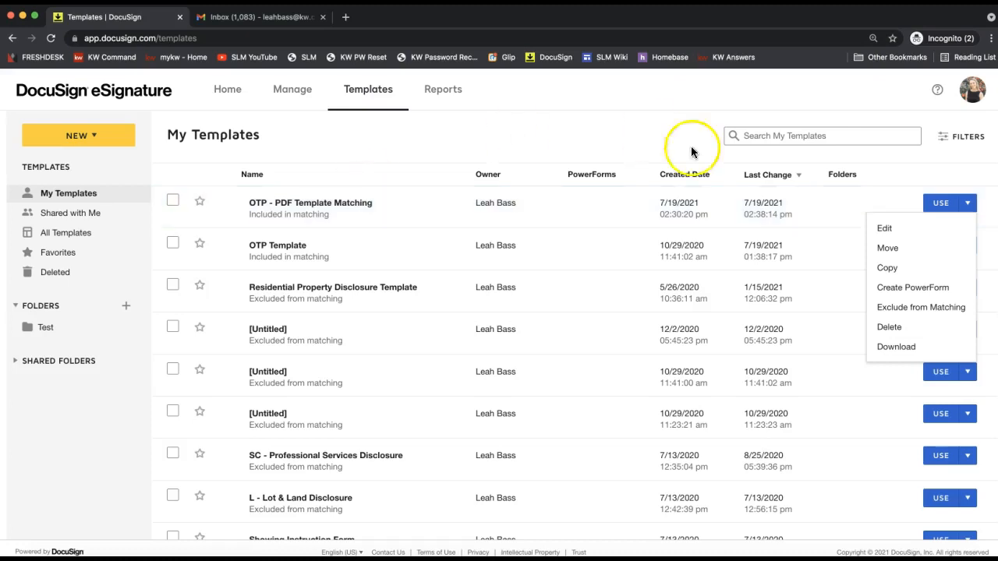
Step: Switch to DocuSign Rooms and open the documents of the Testing Signatures room
click(971, 90)
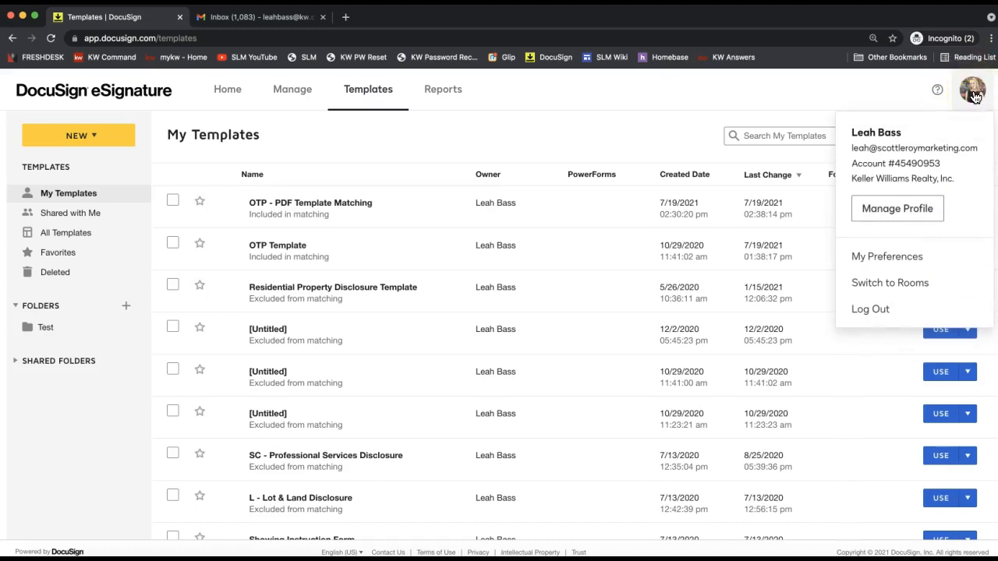
click(885, 292)
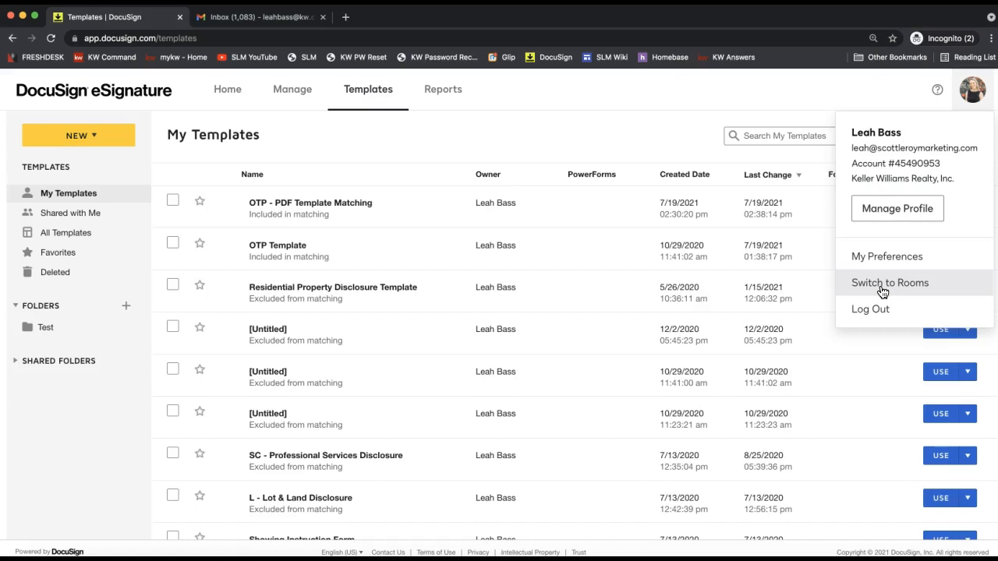
click(882, 291)
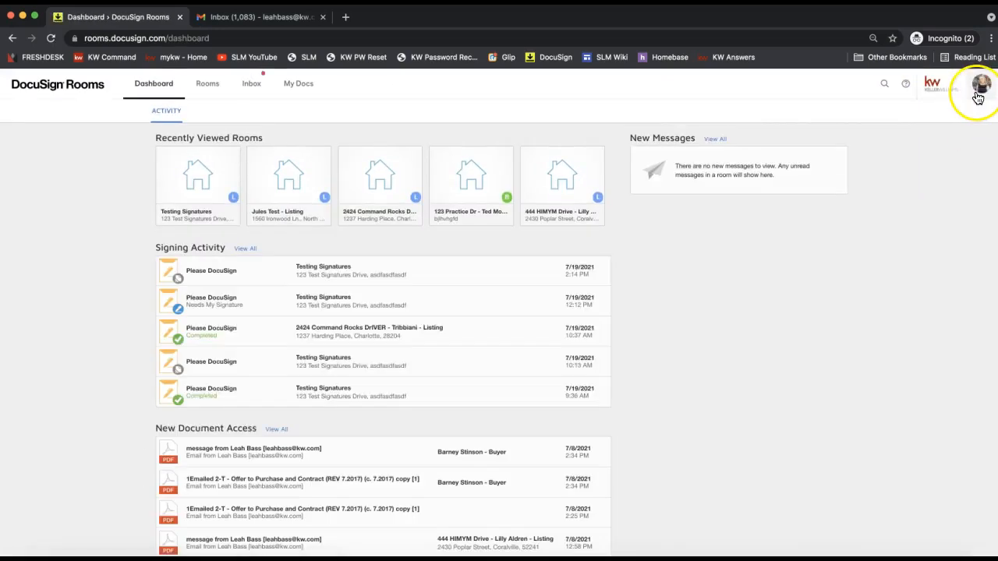
click(981, 84)
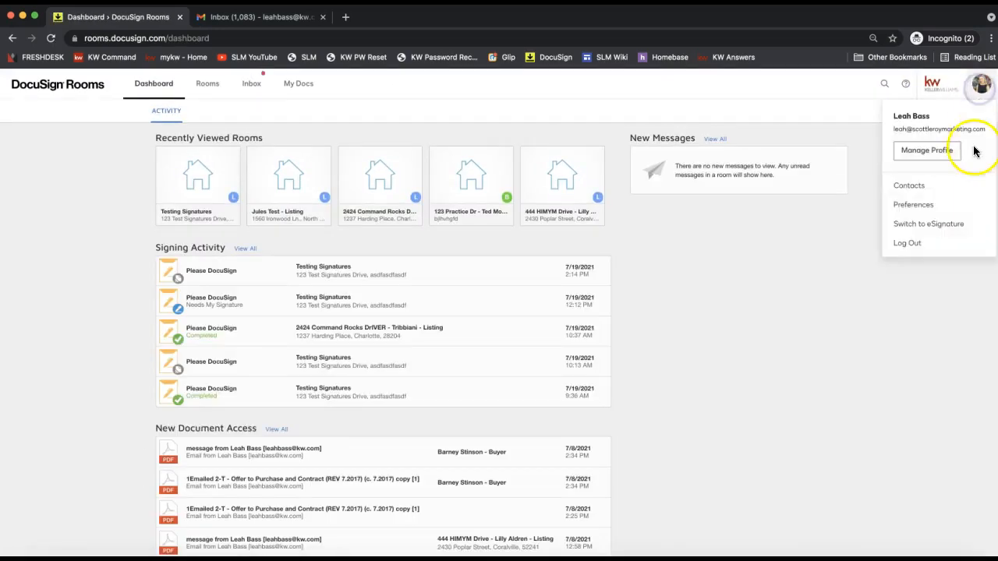
click(950, 228)
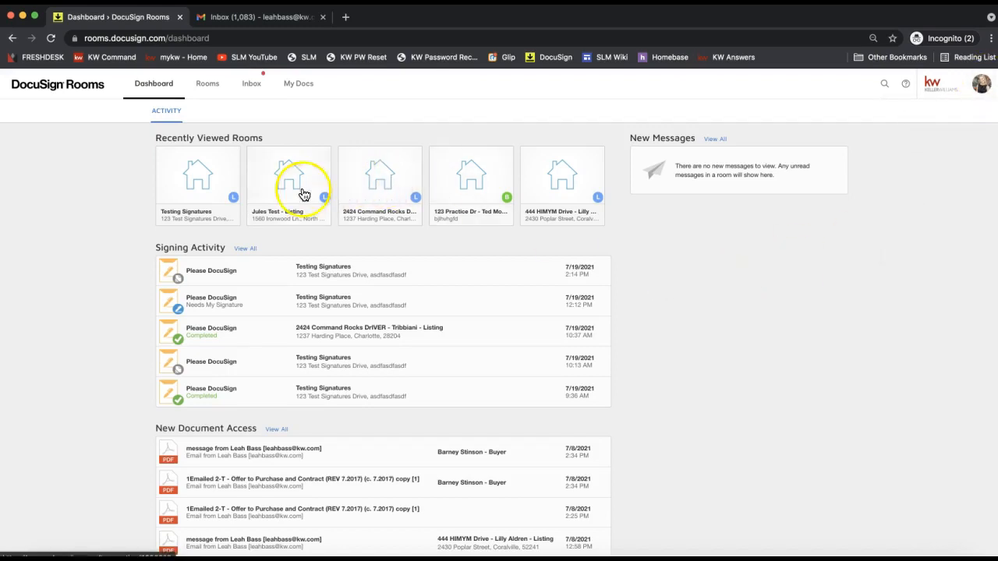
click(190, 196)
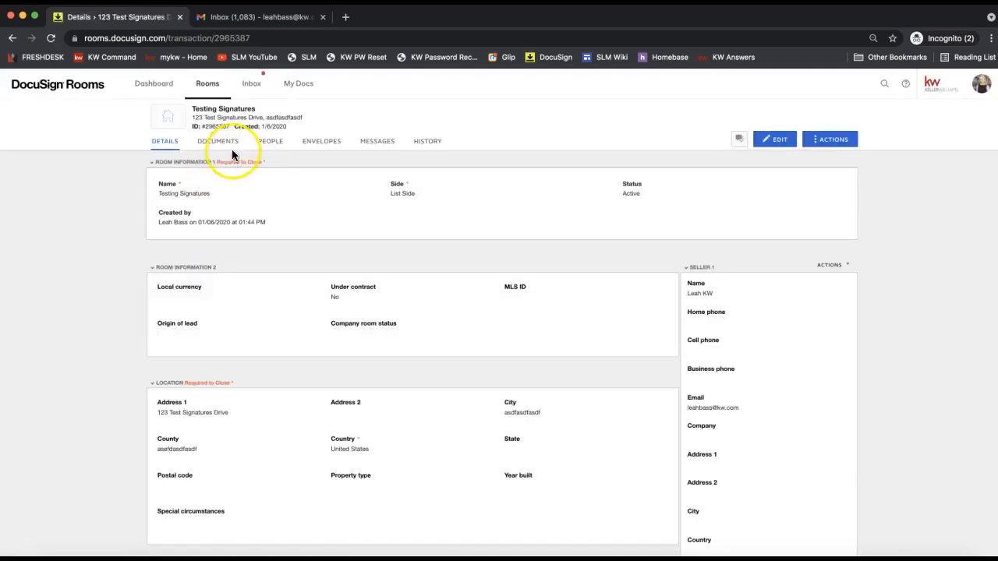
click(220, 144)
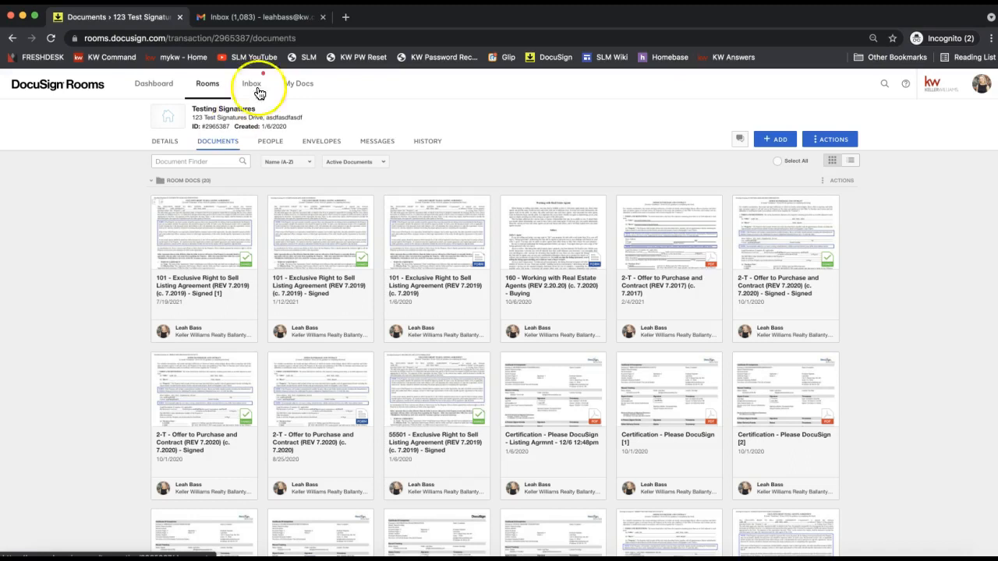
Step: Upload "2-T - Offer to Purchase and Contract (REV 7.2017) (c. 7.2017).pdf" from the computer's Desktop folder to the room documents
click(776, 144)
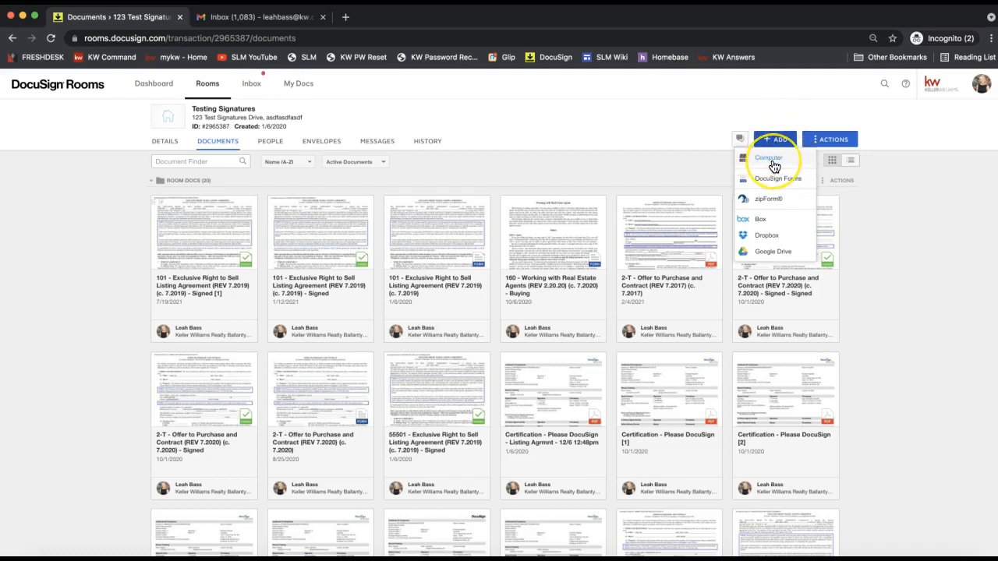
click(770, 167)
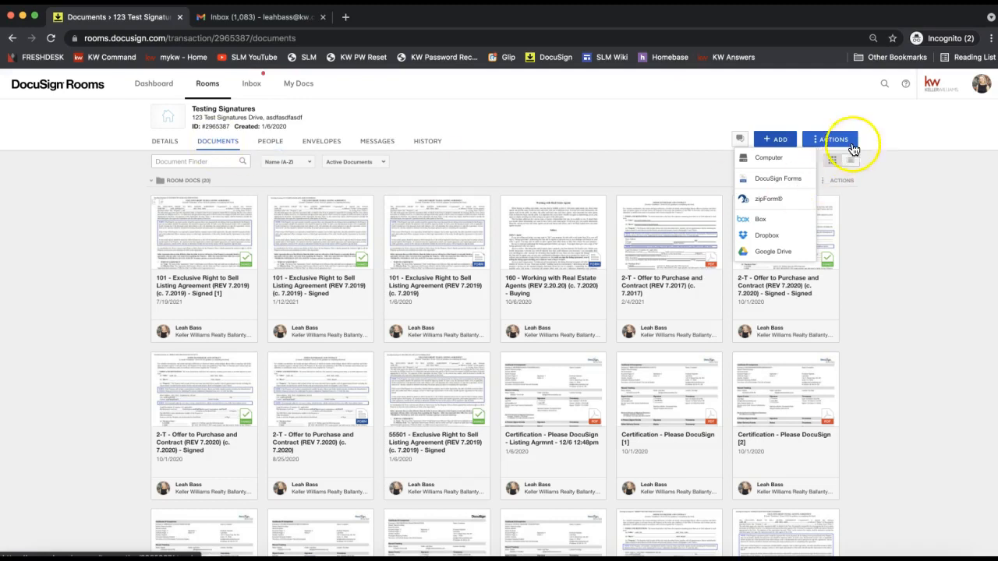
click(771, 160)
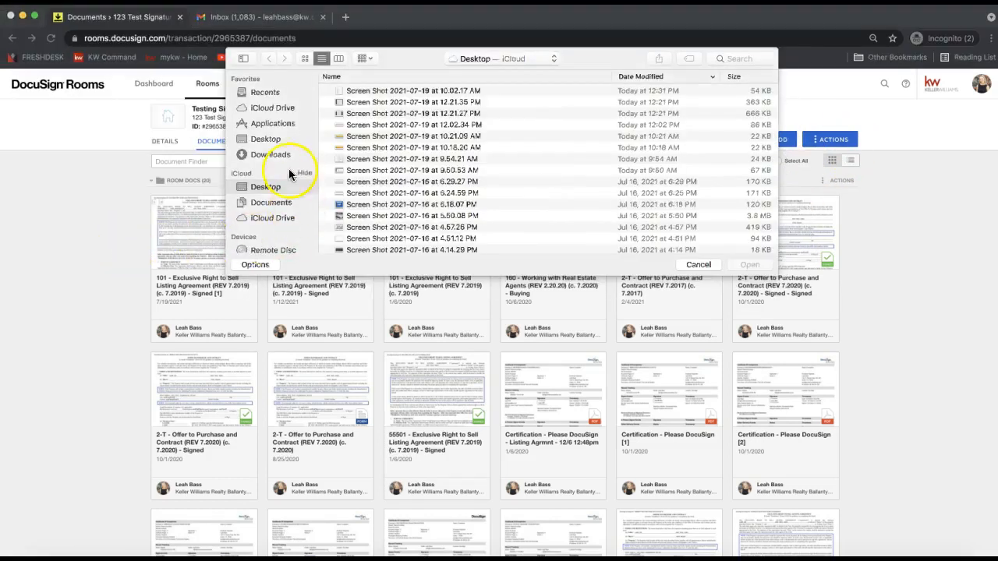
click(273, 153)
click(265, 139)
scroll(454, 171, down, 15)
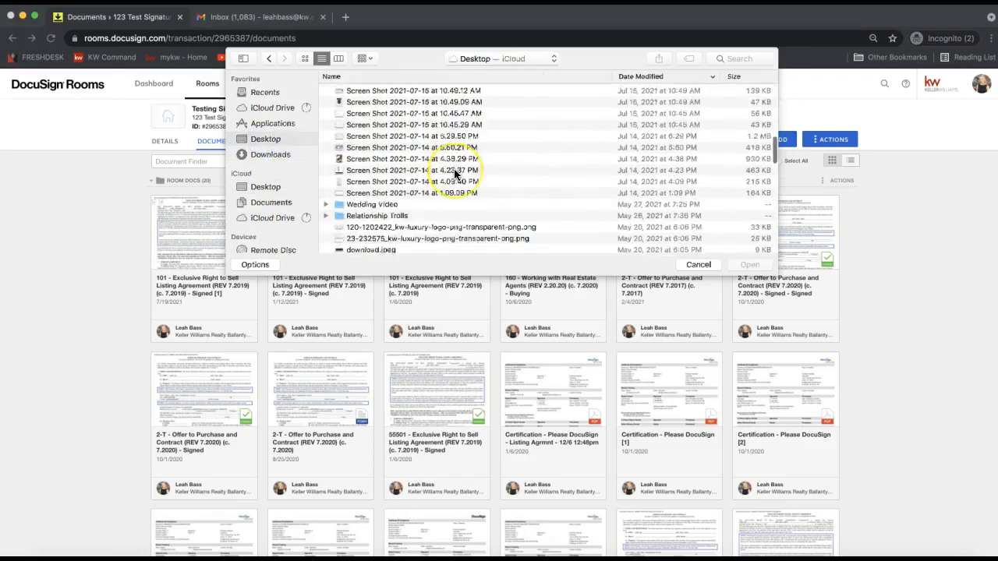
scroll(454, 174, down, 10)
click(407, 176)
scroll(402, 172, down, 8)
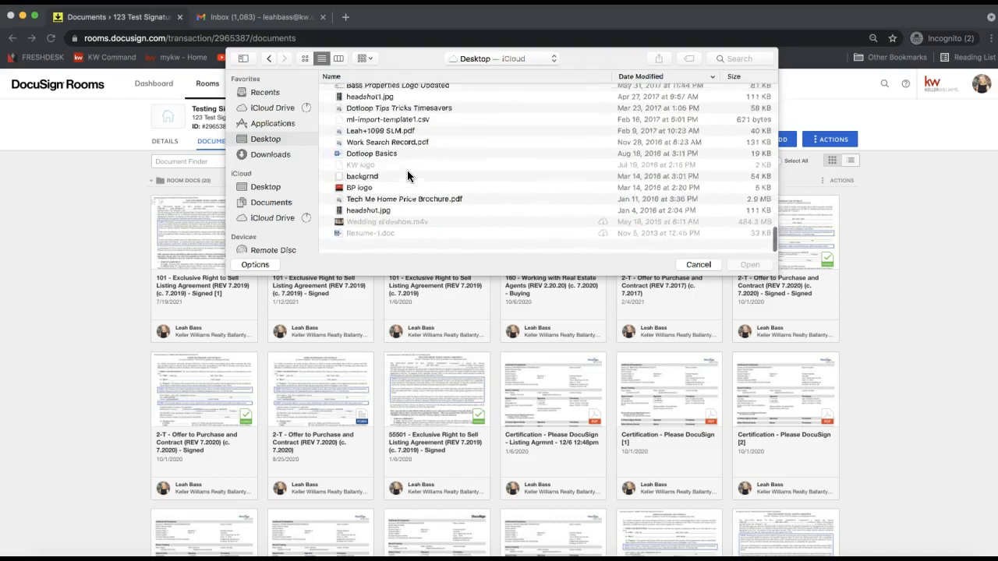
scroll(390, 162, up, 3)
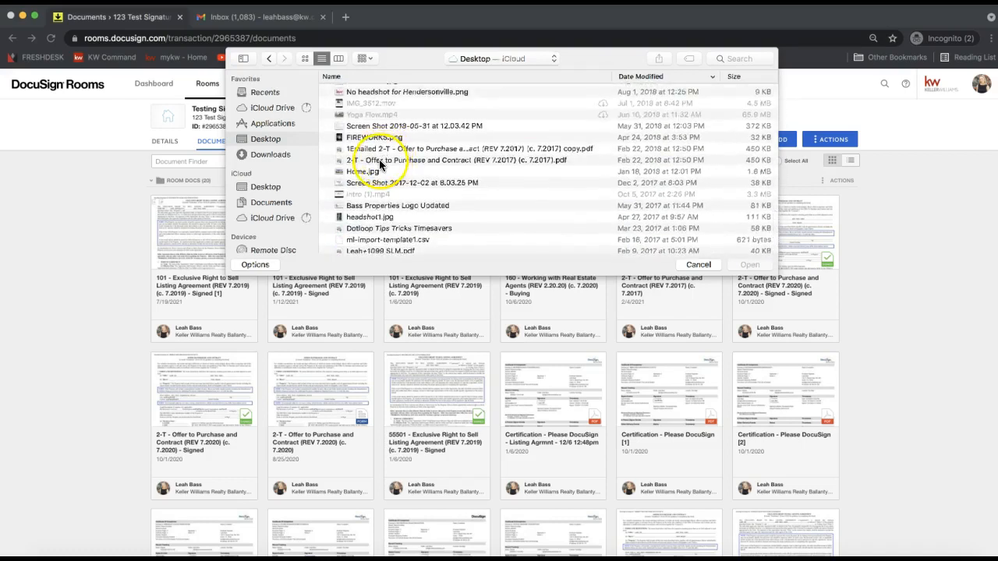
double_click(382, 160)
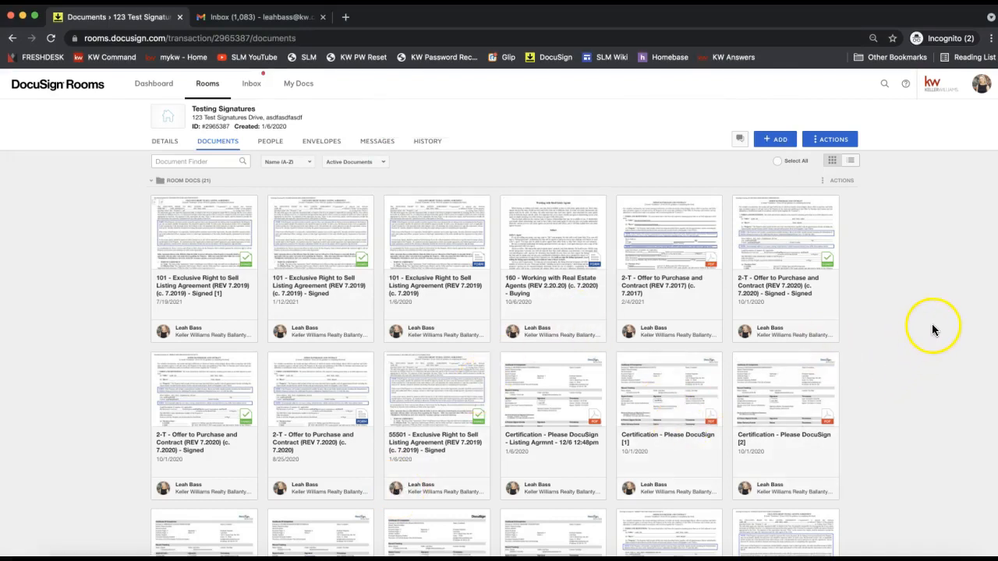
Step: Create an envelope from the newly uploaded 2-T - Offer to Purchase and Contract (REV 7.2017) (c. 7.2017) [1] document
scroll(931, 326, down, 5)
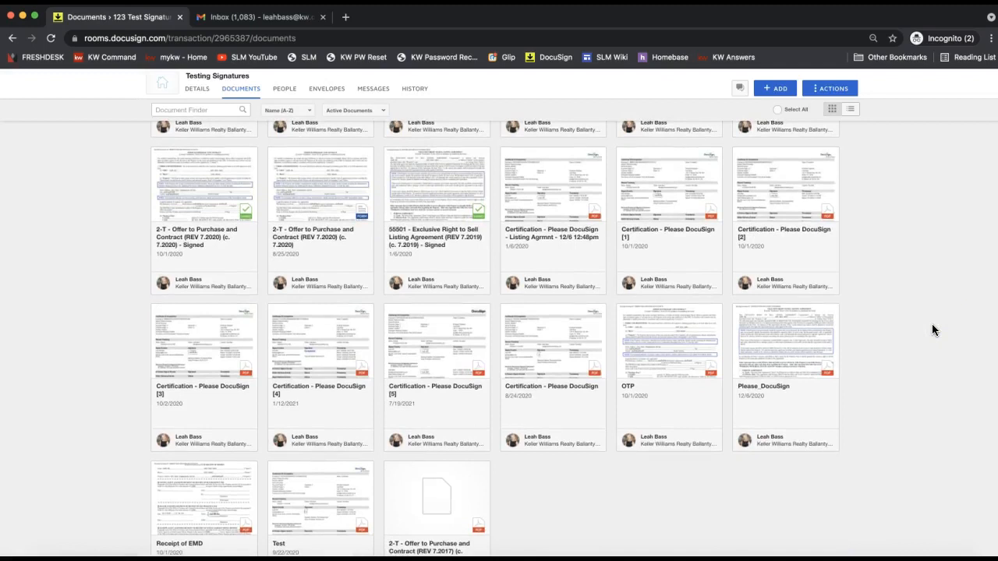
scroll(932, 324, down, 3)
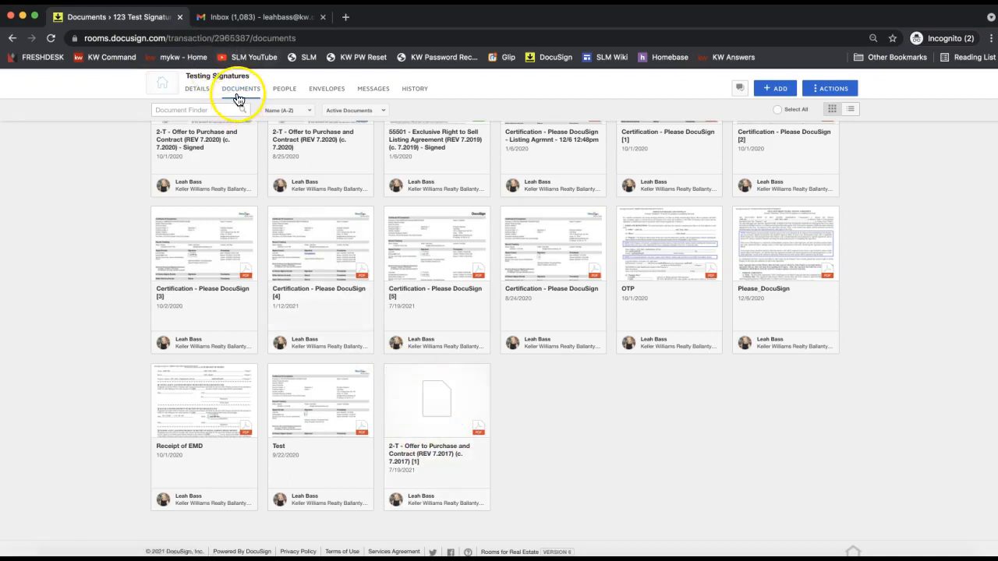
click(391, 372)
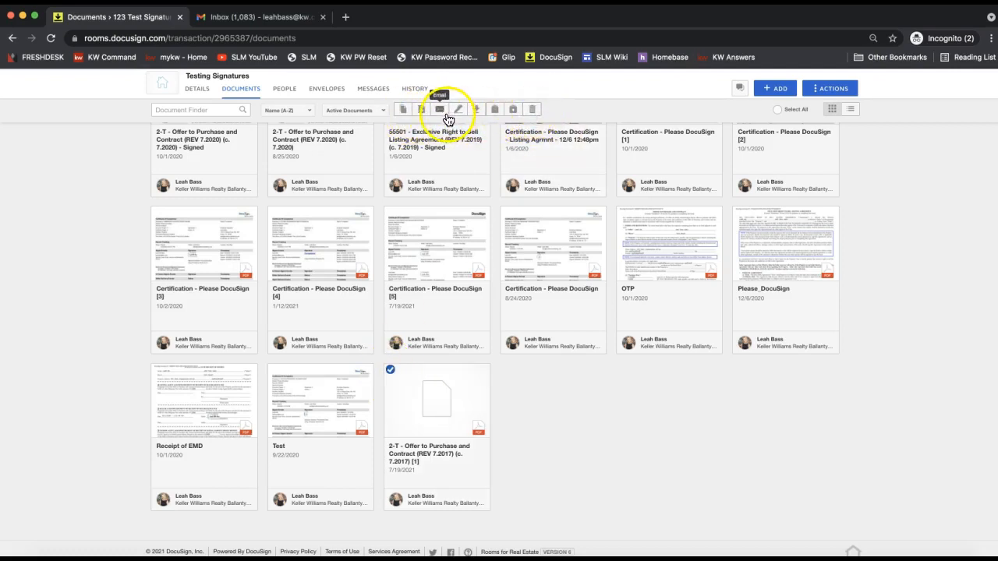
click(390, 371)
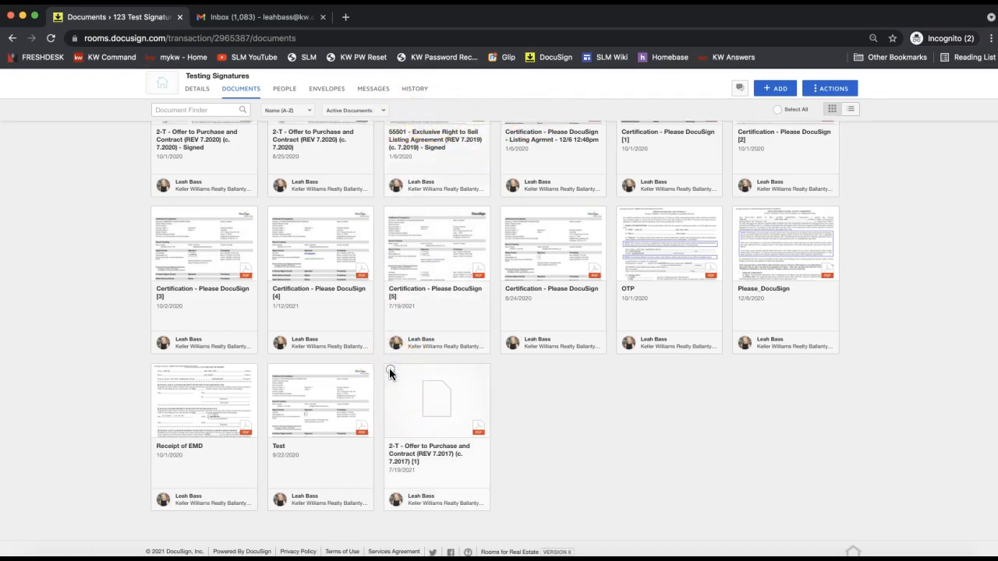
click(390, 370)
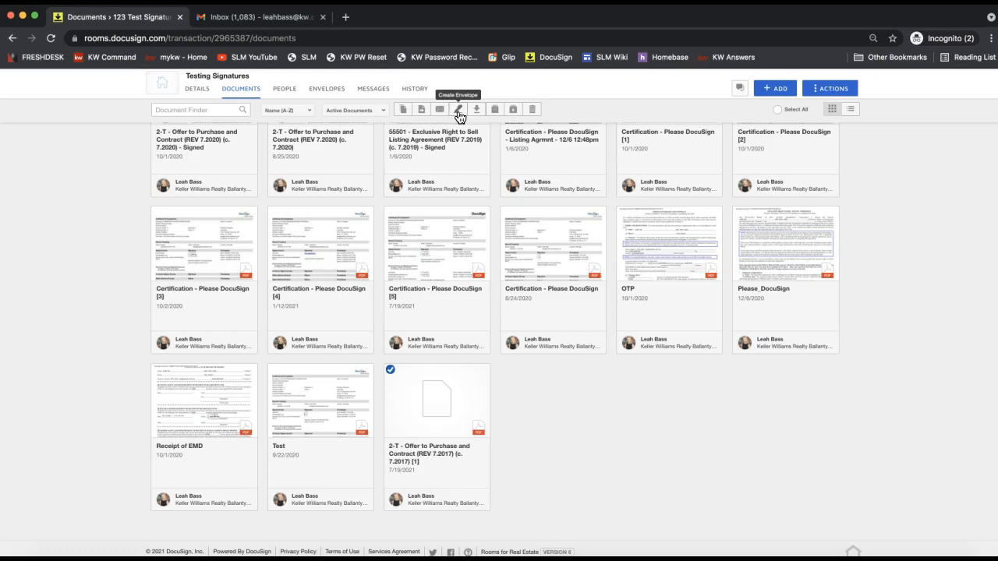
click(460, 116)
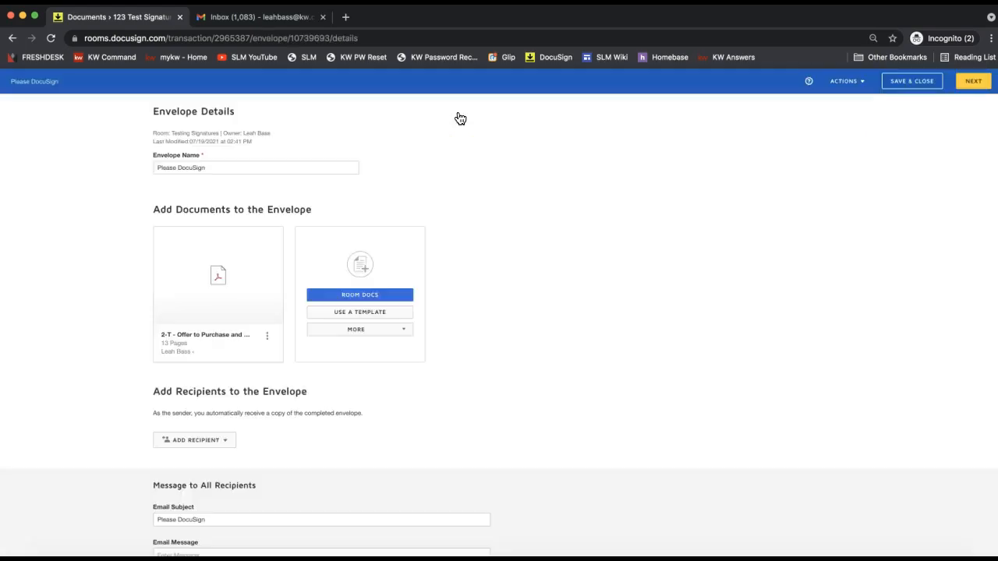
Step: Apply the OTP - PDF Template Matching template to the Offer to Purchase document in the envelope
mouse_move(254, 258)
click(267, 340)
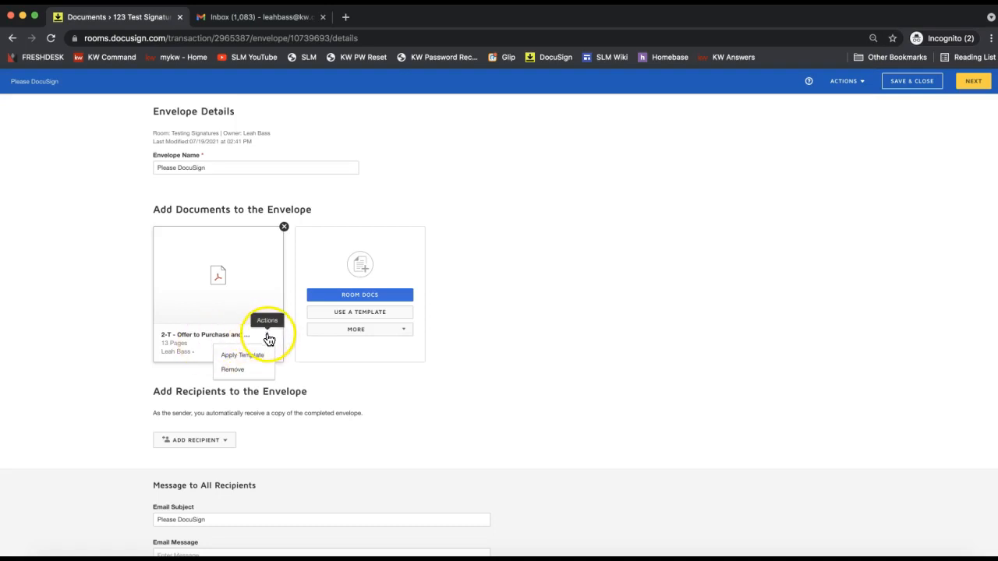
click(243, 356)
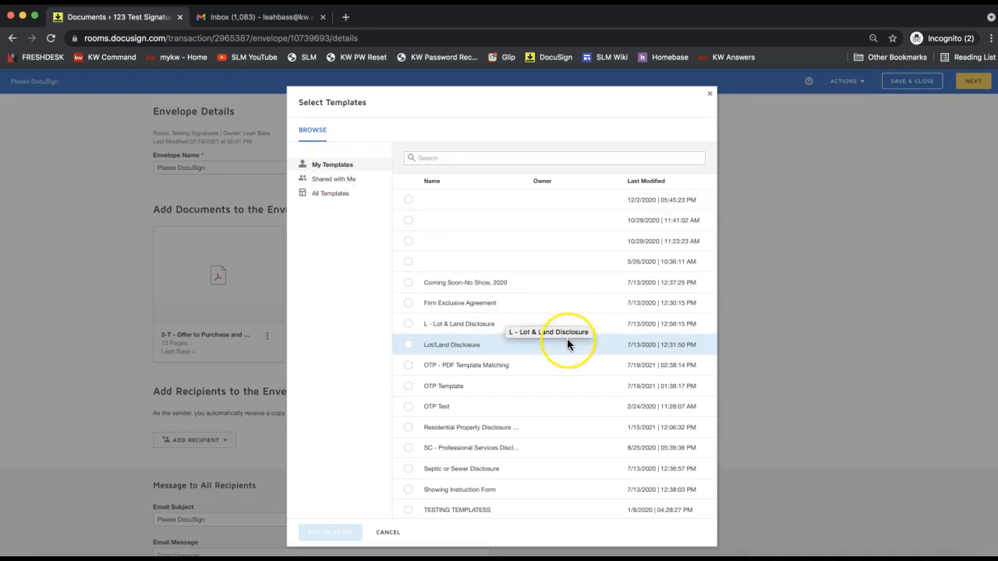
scroll(567, 344, down, 2)
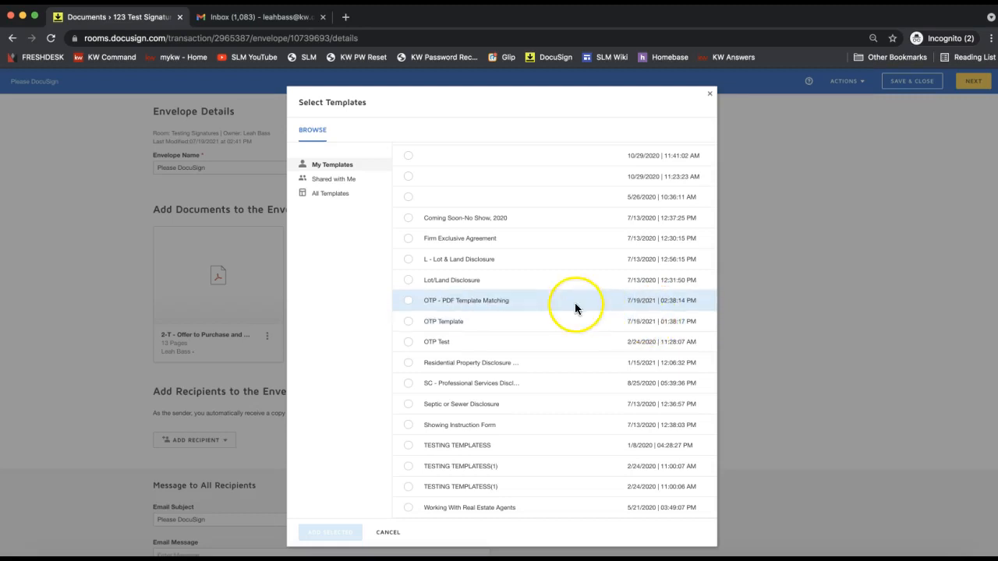
click(408, 302)
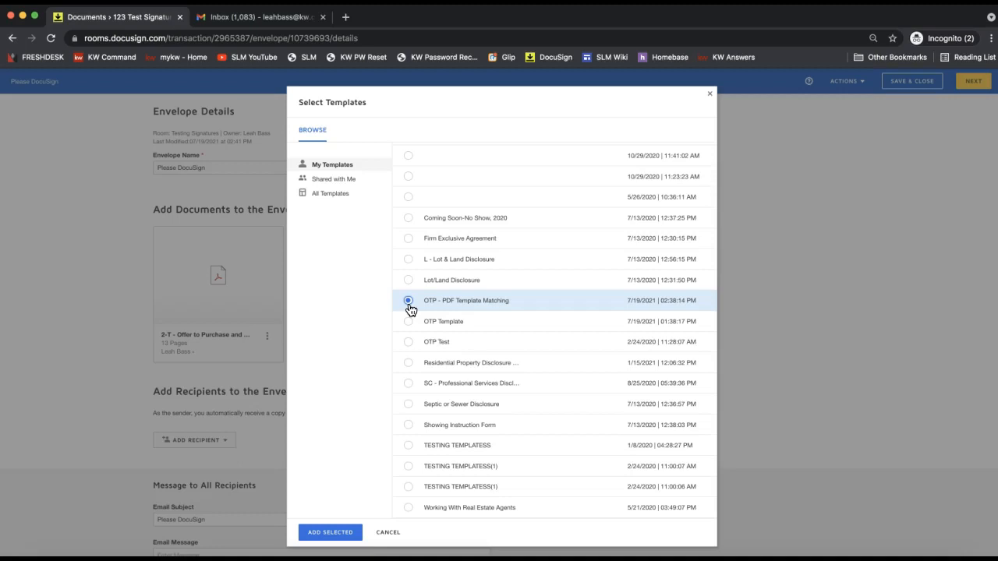
click(329, 535)
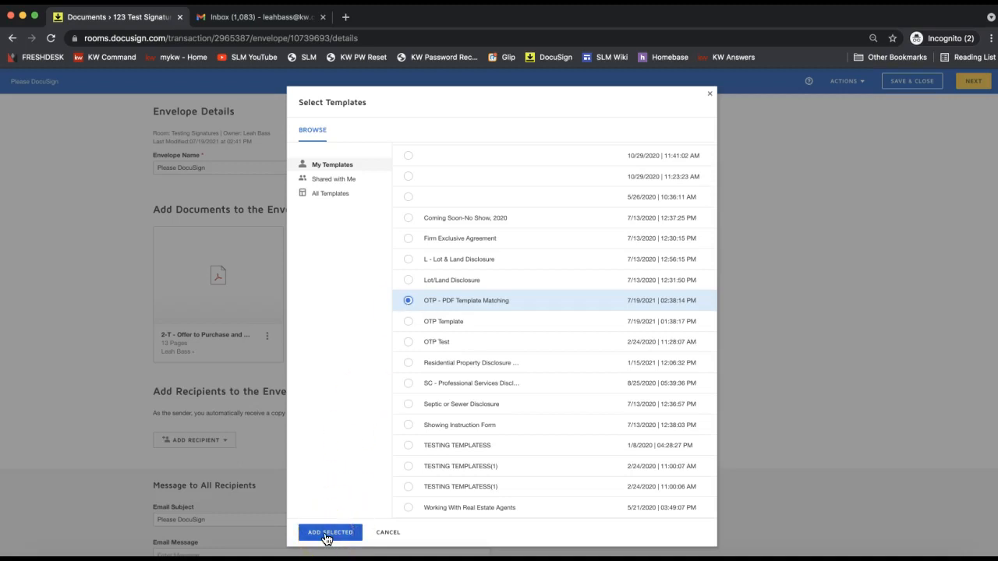
Step: Add the selected OTP - PDF Template Matching template to the envelope document and open the pre-tagged roles for adding recipients
click(326, 538)
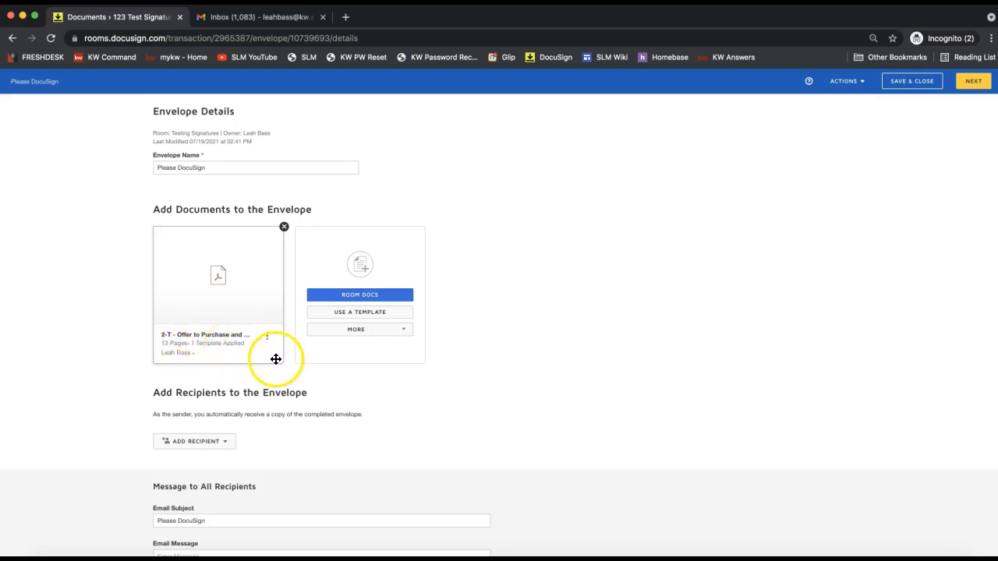
click(174, 445)
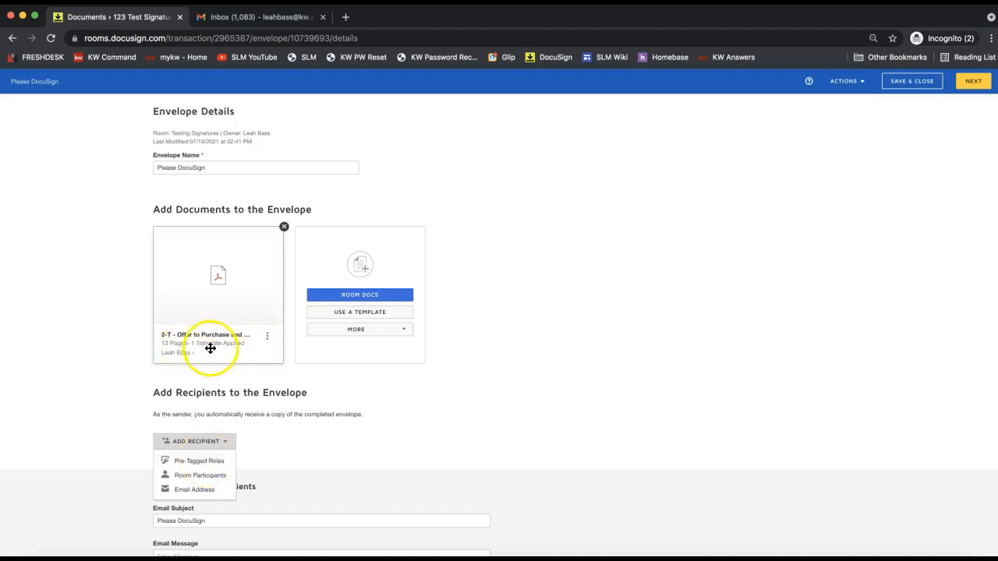
click(187, 461)
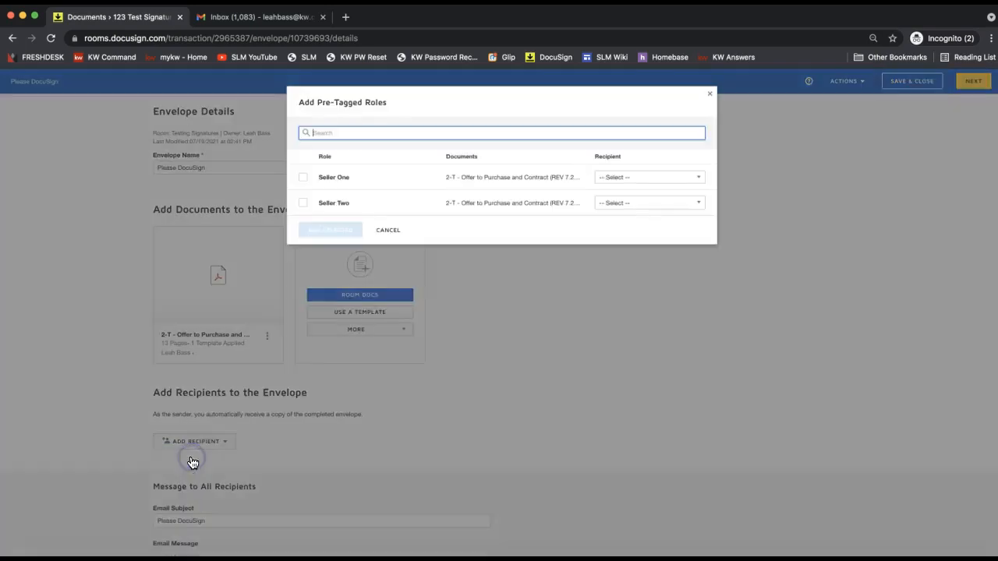
Step: Assign a different available recipient to each of the Seller One and Seller Two roles and add both roles to the envelope
click(607, 179)
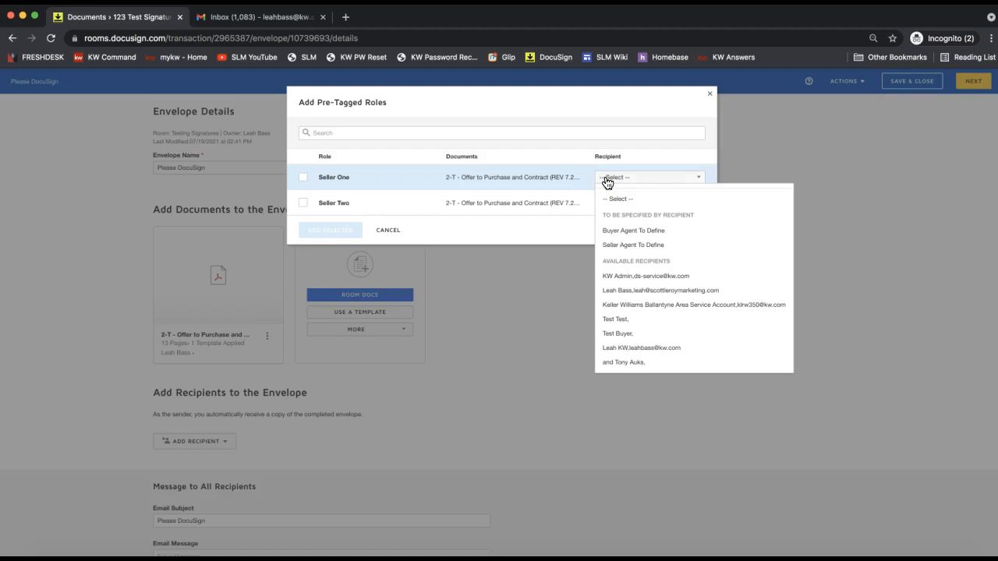
click(524, 175)
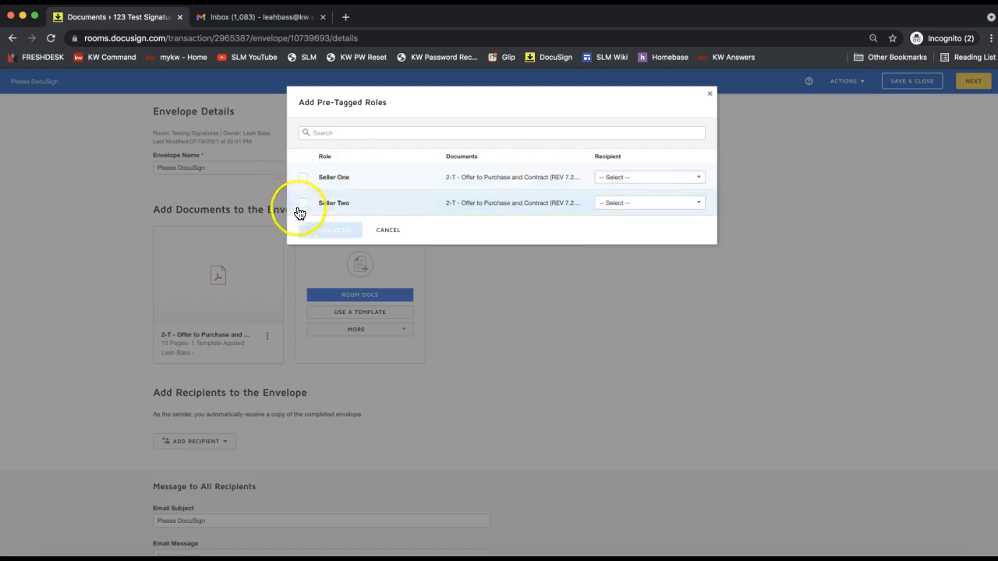
click(303, 184)
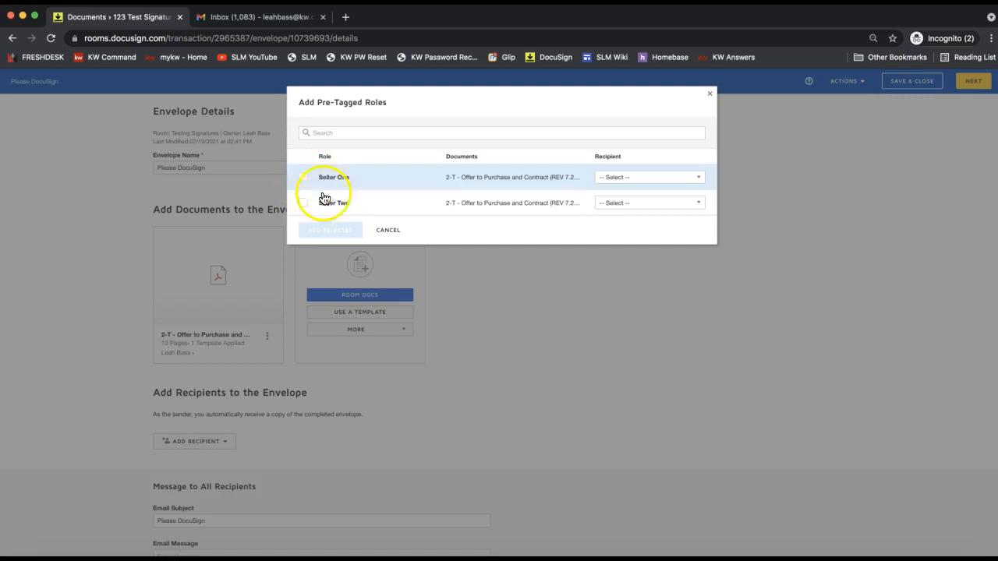
click(623, 184)
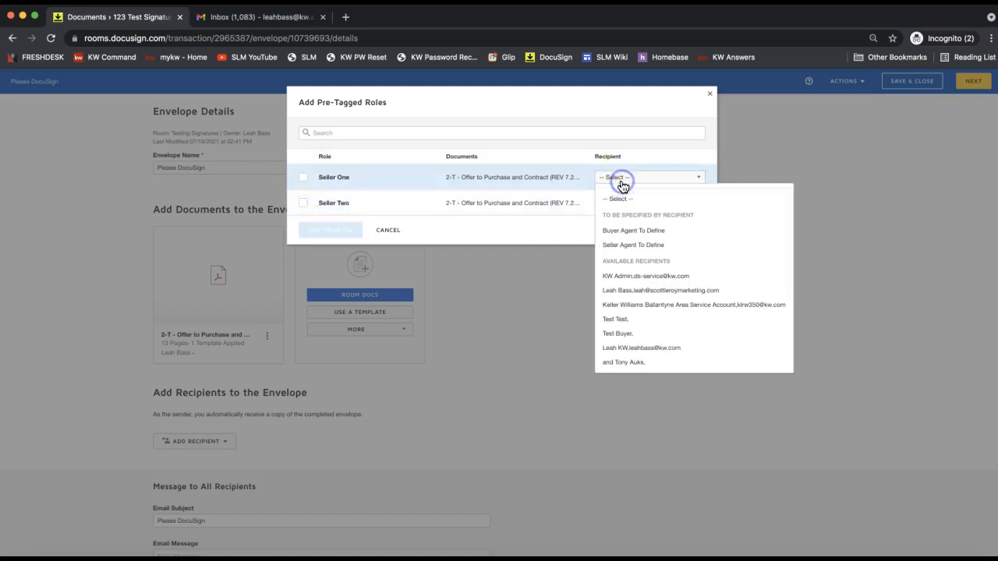
click(641, 347)
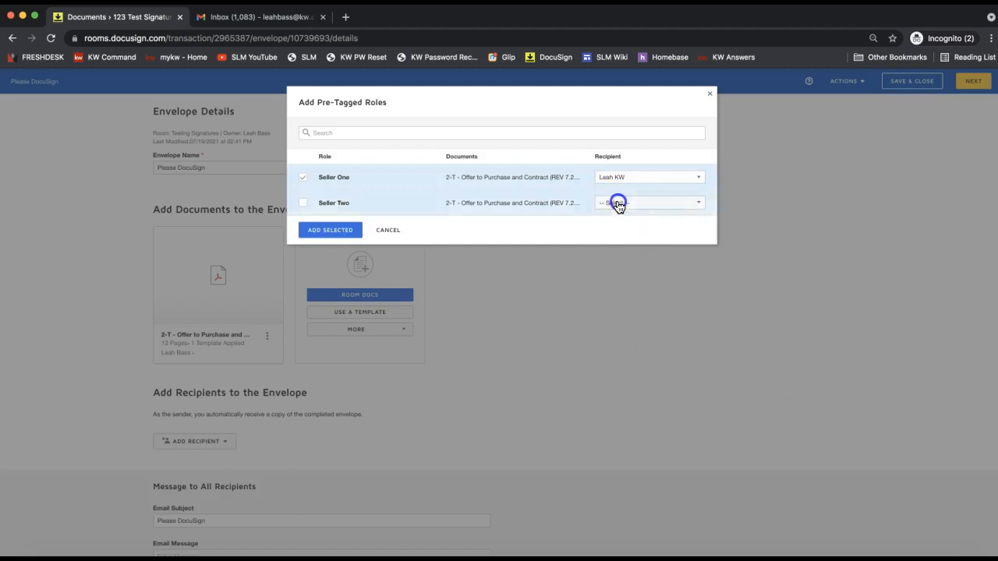
click(617, 202)
click(667, 317)
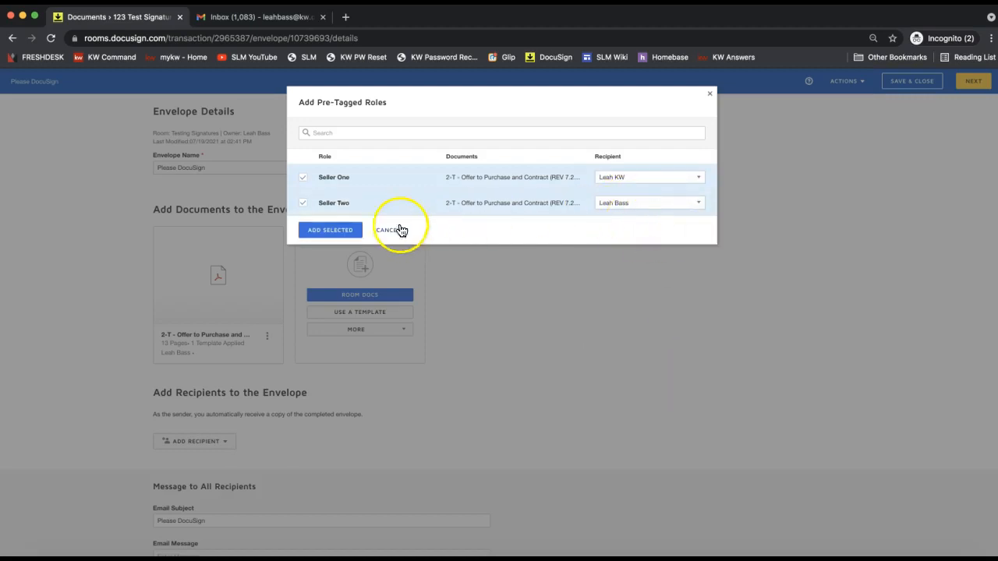
click(331, 233)
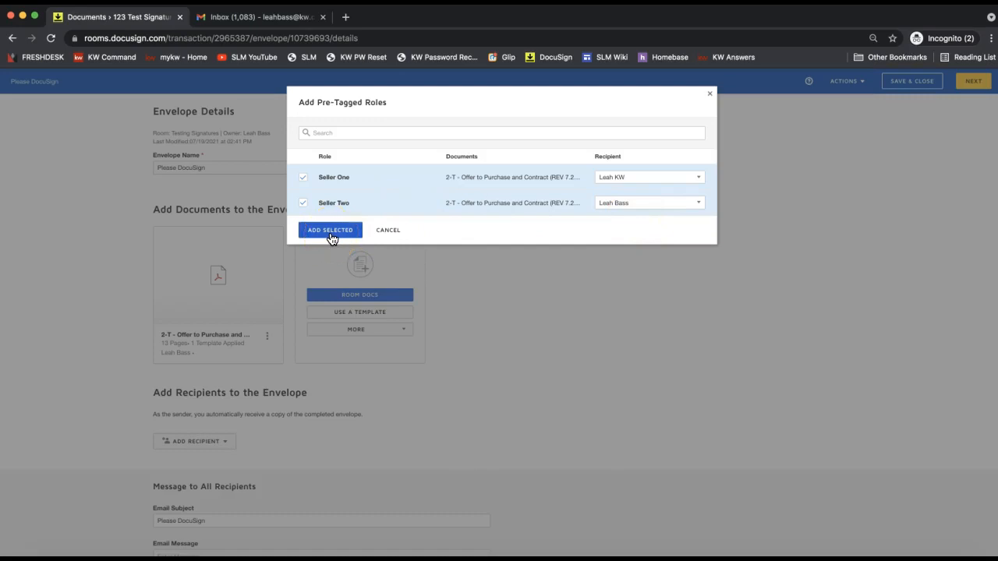
click(330, 233)
click(719, 370)
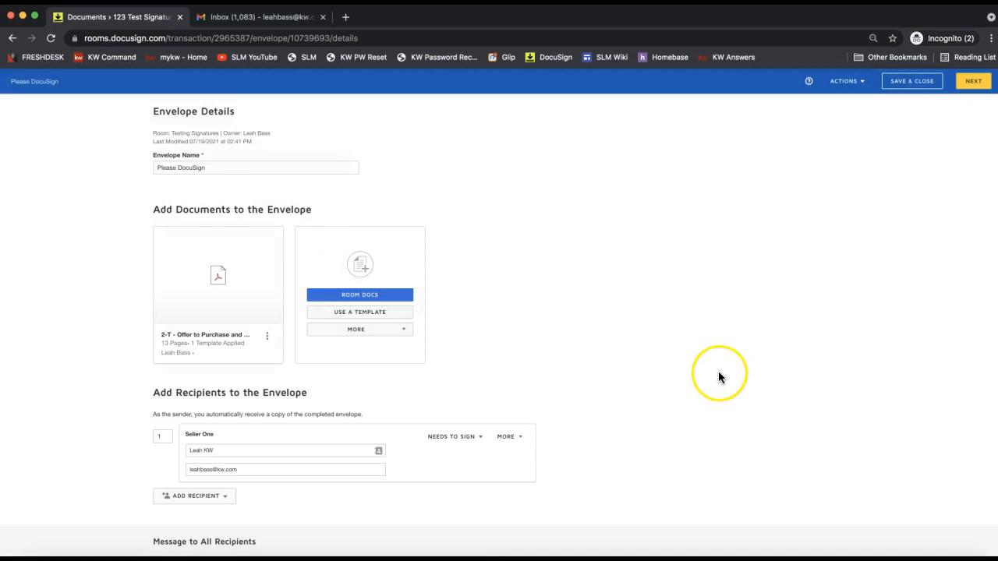
scroll(718, 377, down, 3)
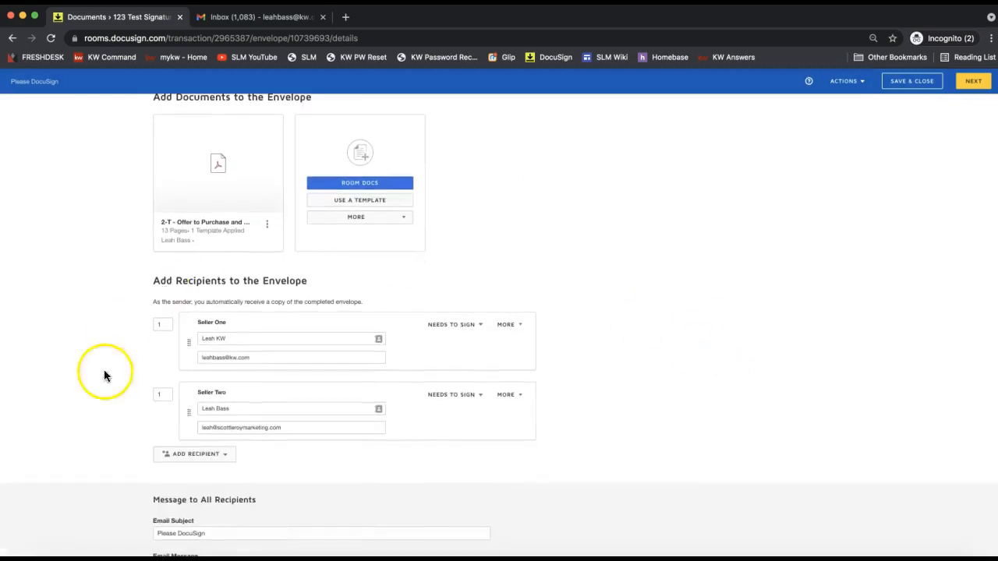
Step: Continue to the envelope's field placement and check the sellers' initial, signature and date signed fields throughout the Offer to Purchase and Contract
click(971, 87)
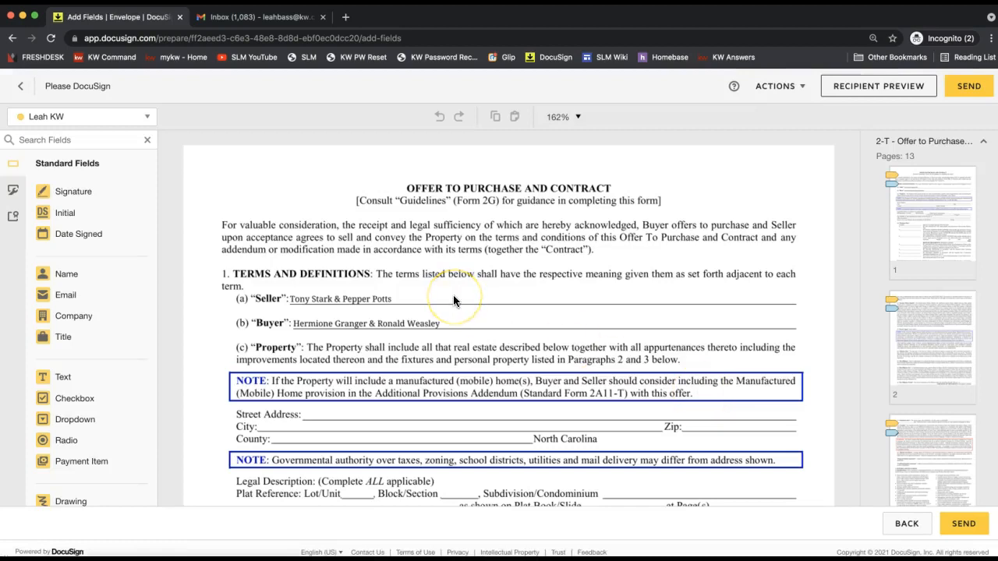
scroll(453, 295, down, 15)
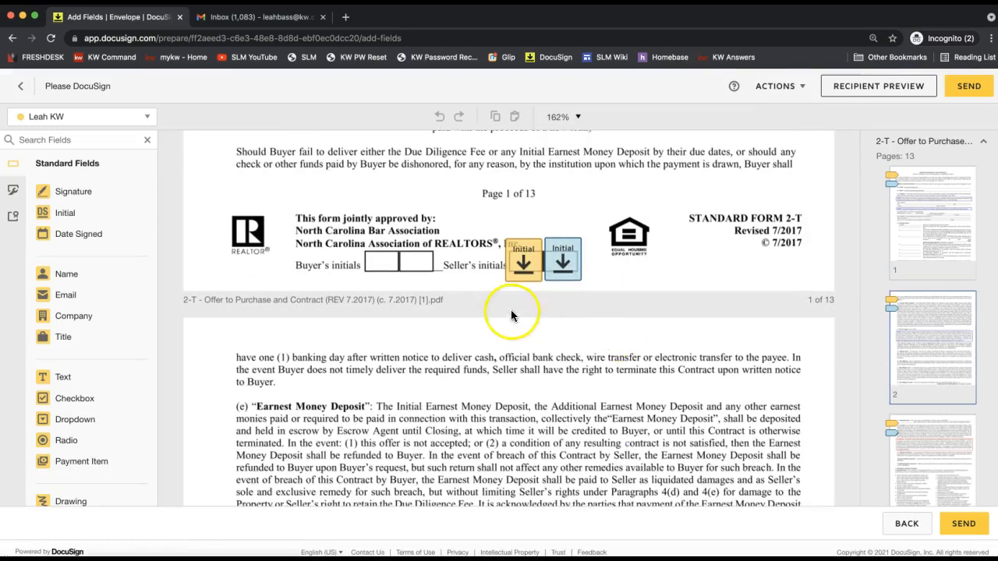
scroll(564, 269, down, 15)
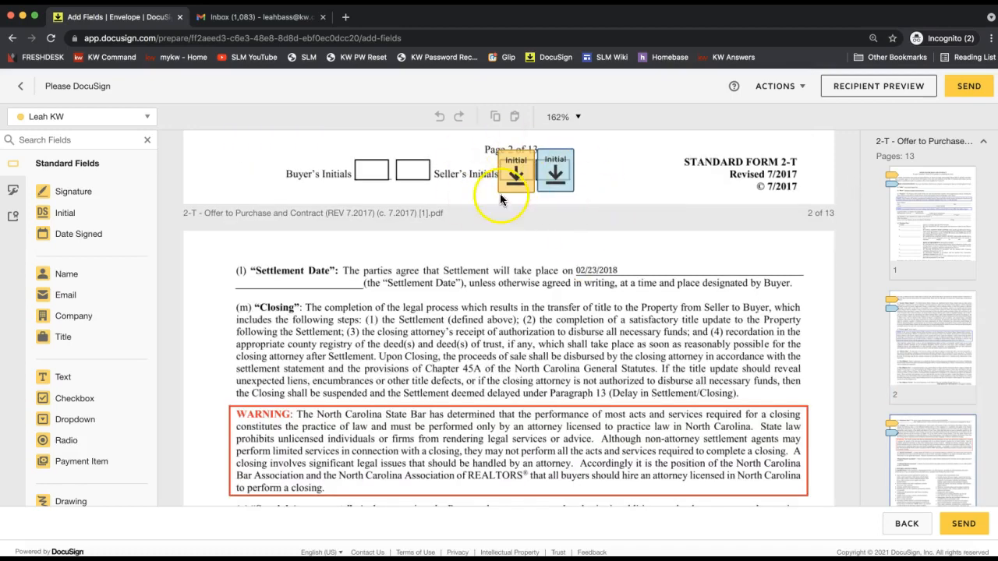
scroll(500, 193, down, 15)
scroll(728, 327, down, 20)
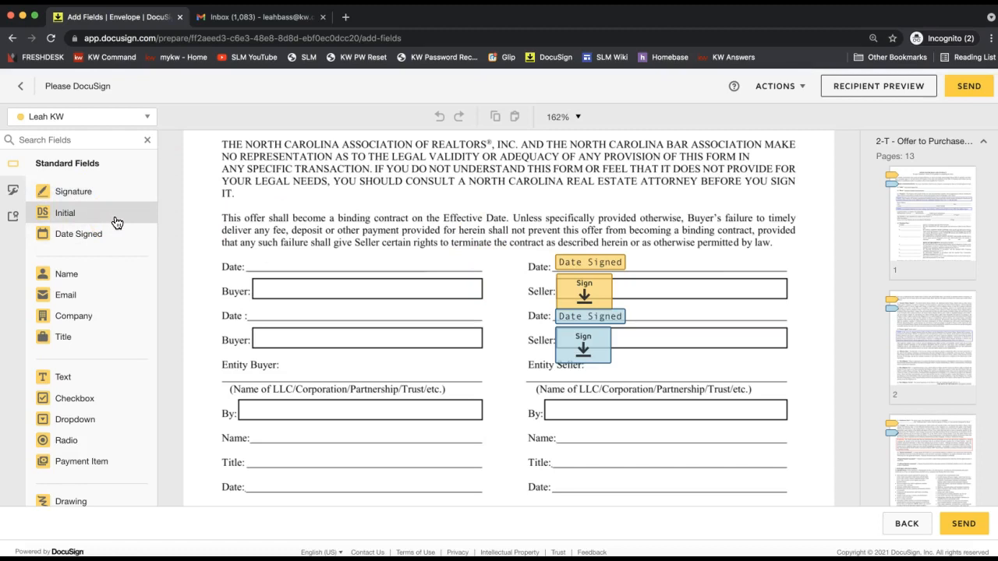
scroll(321, 311, down, 10)
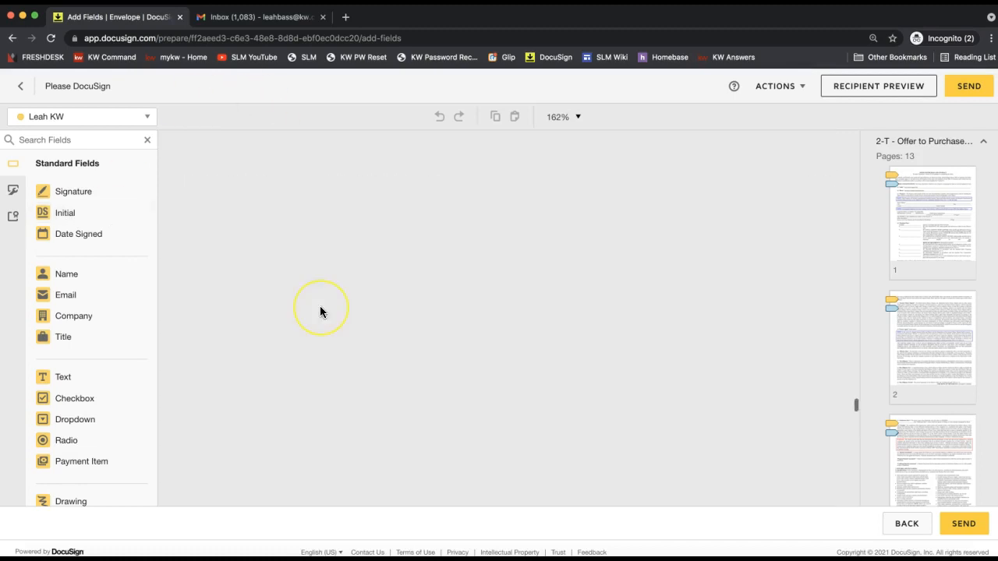
scroll(676, 359, up, 5)
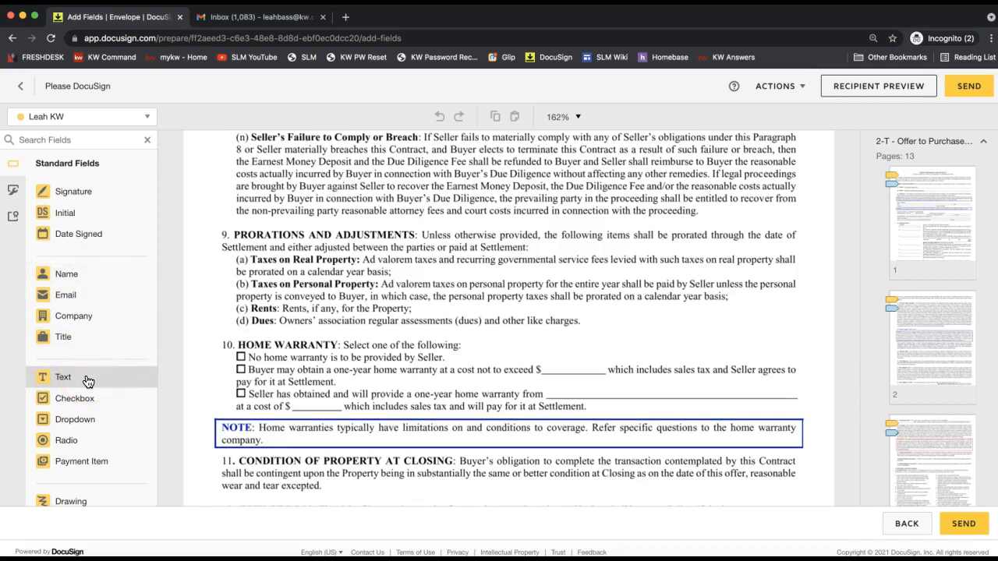
click(852, 203)
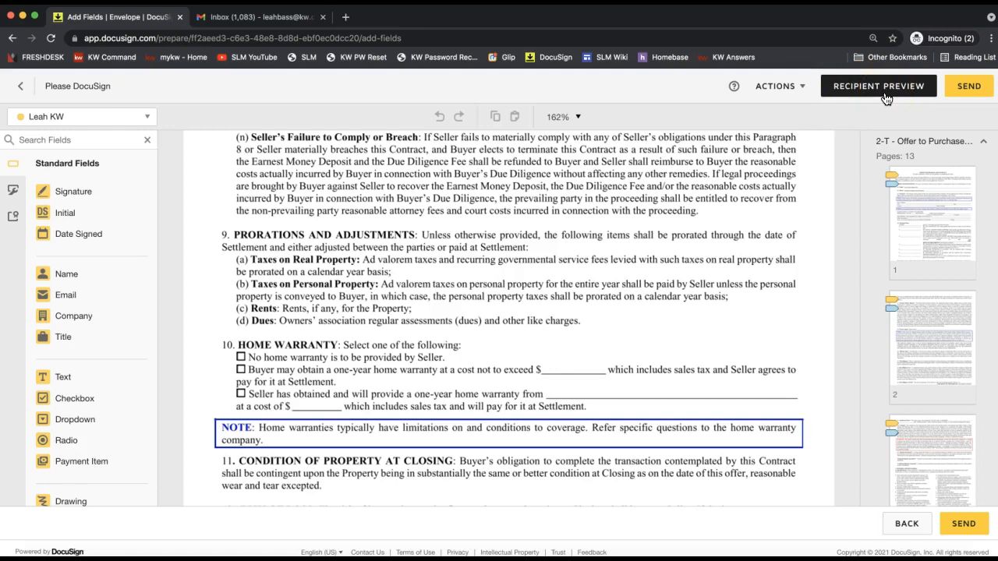
Step: Send the Please DocuSign envelope to the two seller recipients
click(968, 94)
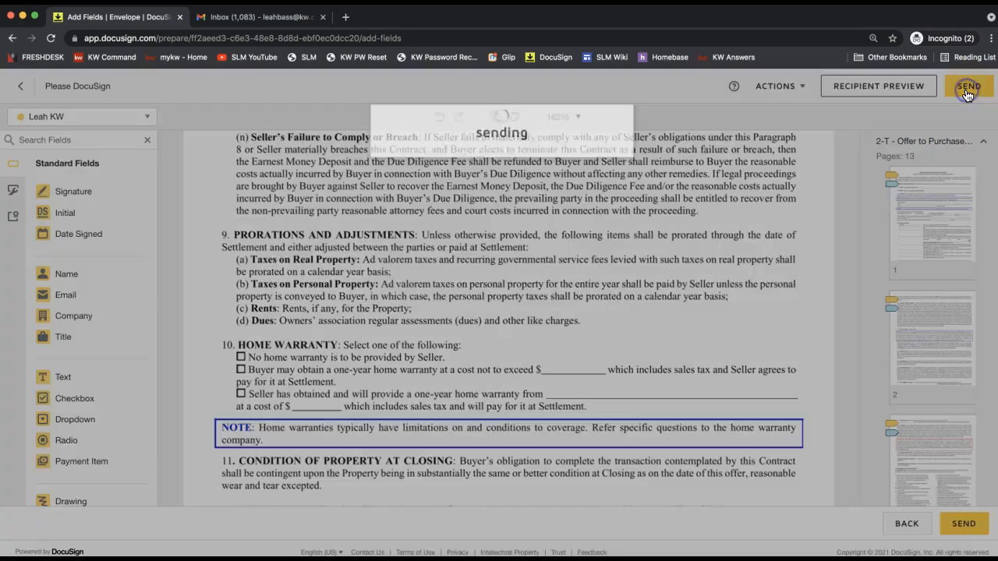
click(388, 269)
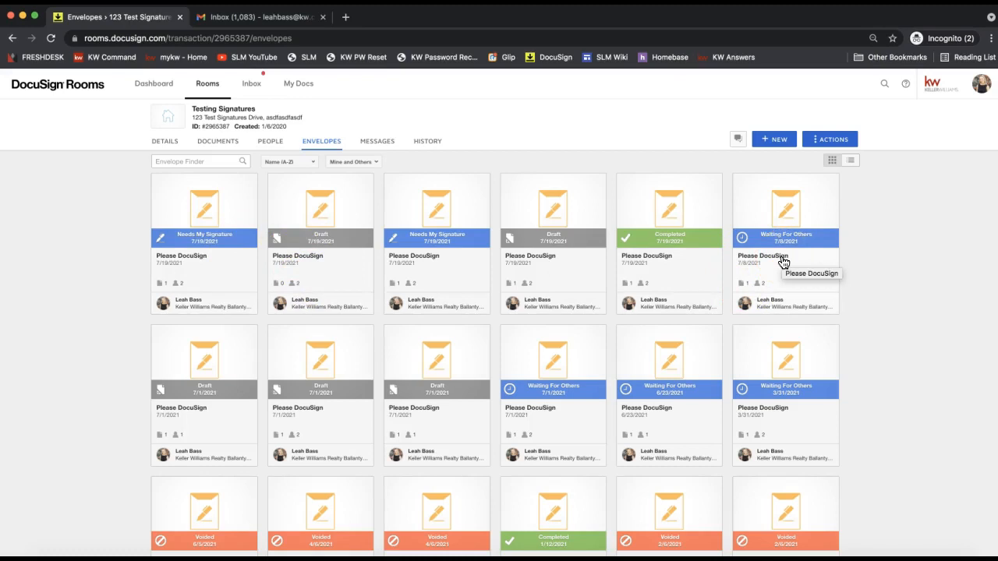
Step: Open the documents of the Testing Signatures room and look through the whole document list
click(213, 147)
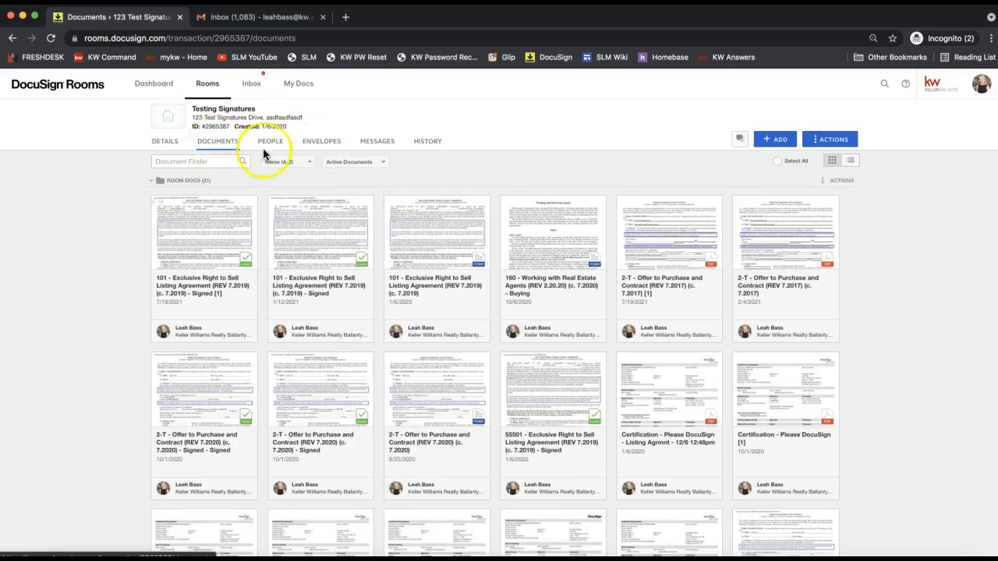
scroll(424, 257, down, 10)
scroll(423, 445, up, 1)
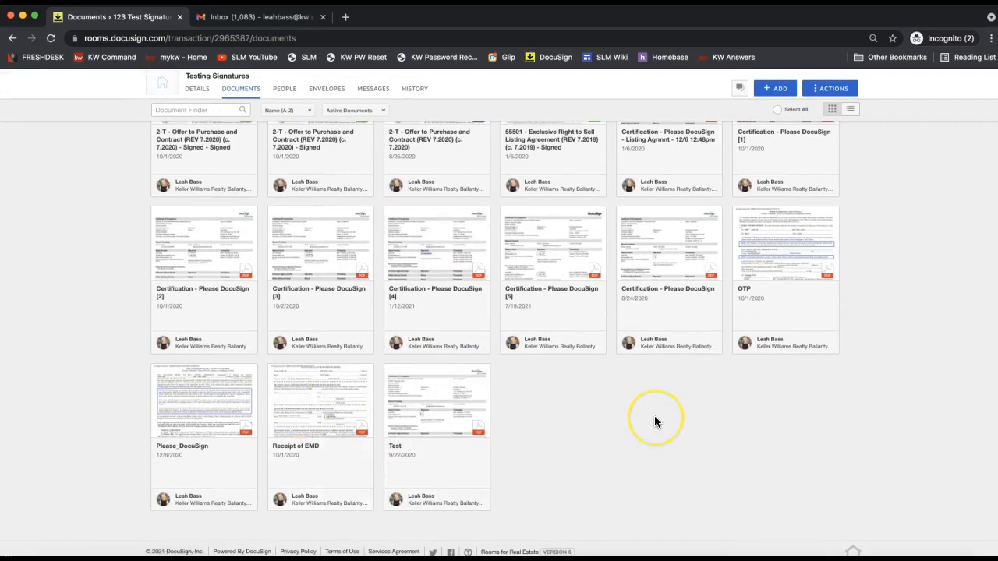
scroll(656, 419, up, 5)
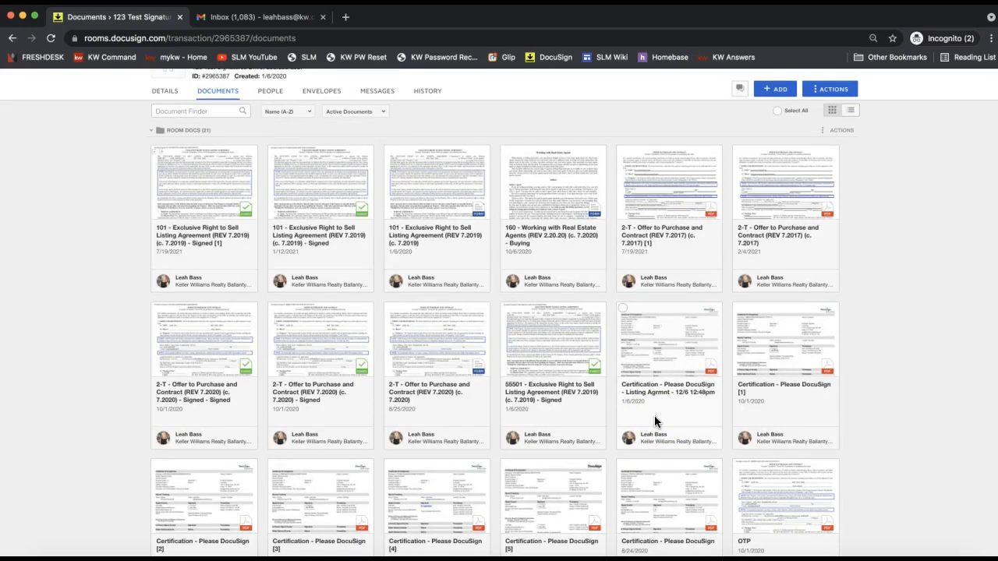
scroll(67, 262, up, 2)
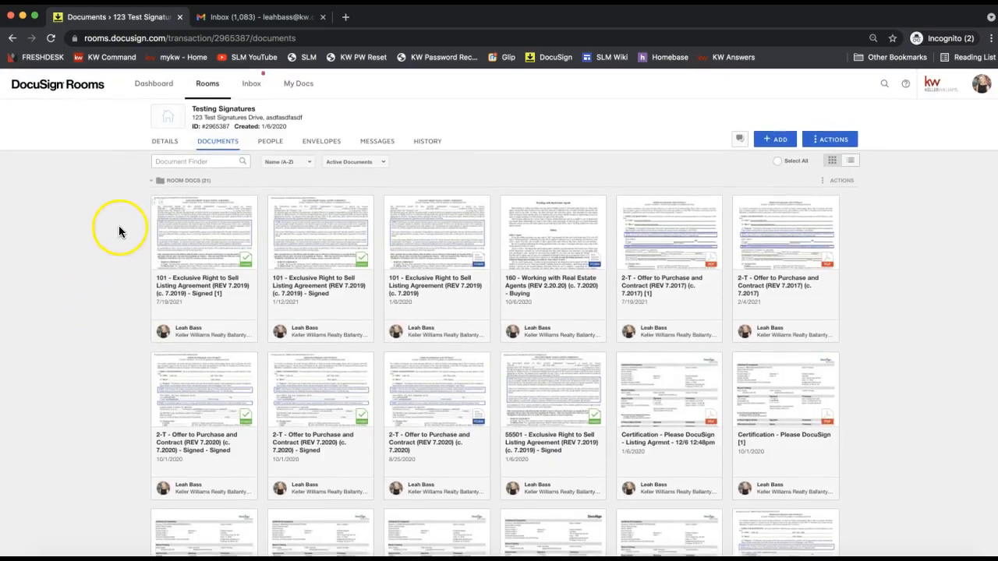